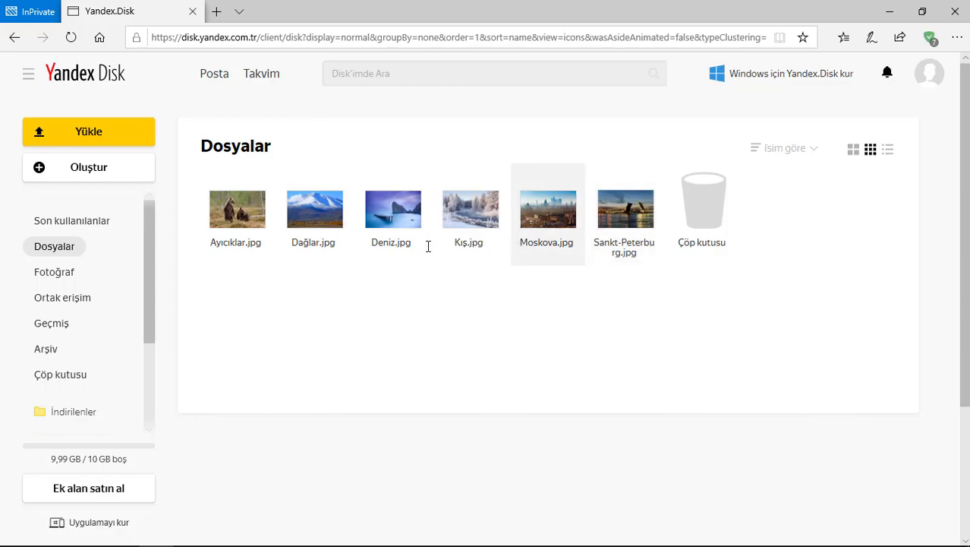
Step: Preview the image Ayıcıklar.jpg at full size and return to the file list
double_click(244, 225)
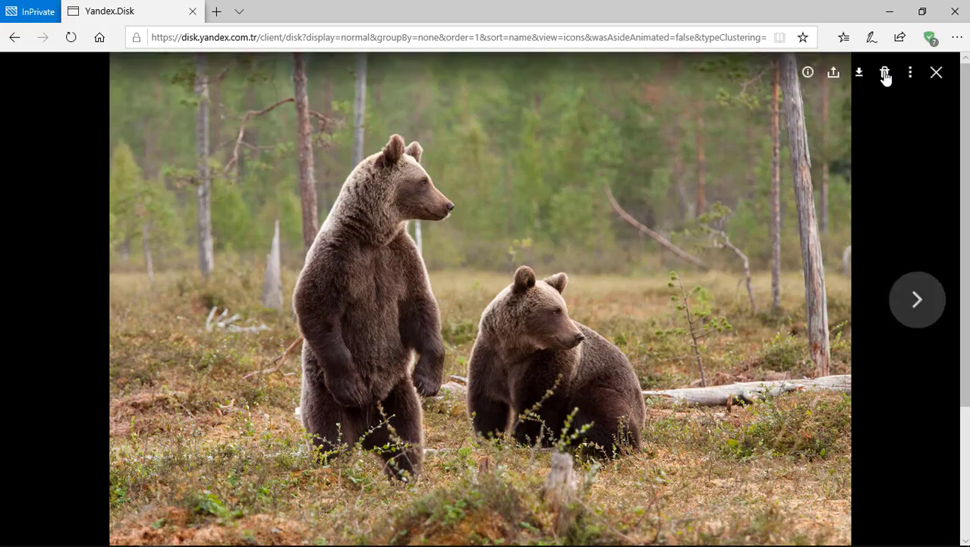
click(936, 72)
click(383, 320)
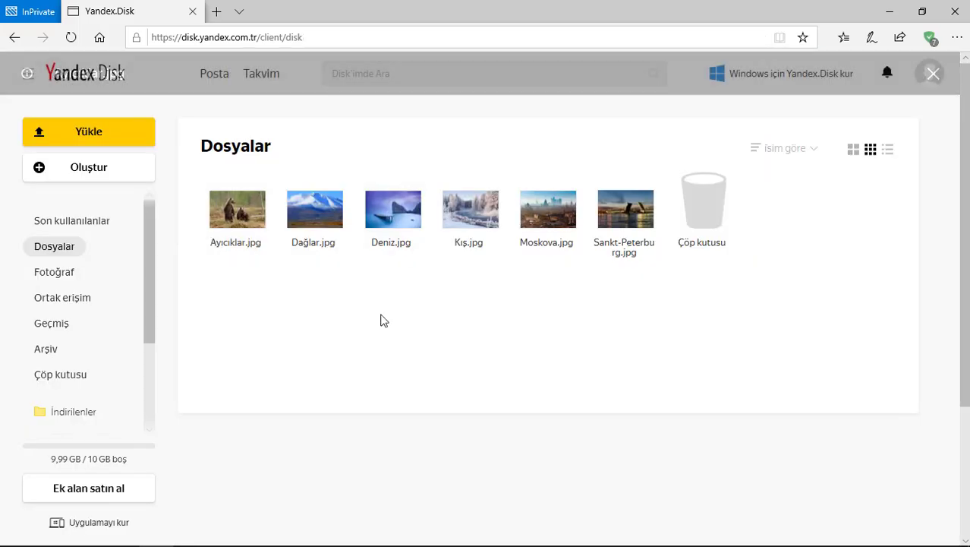
Step: Delete Ayıcıklar.jpg from the Dosyalar folder
click(232, 219)
right_click(230, 218)
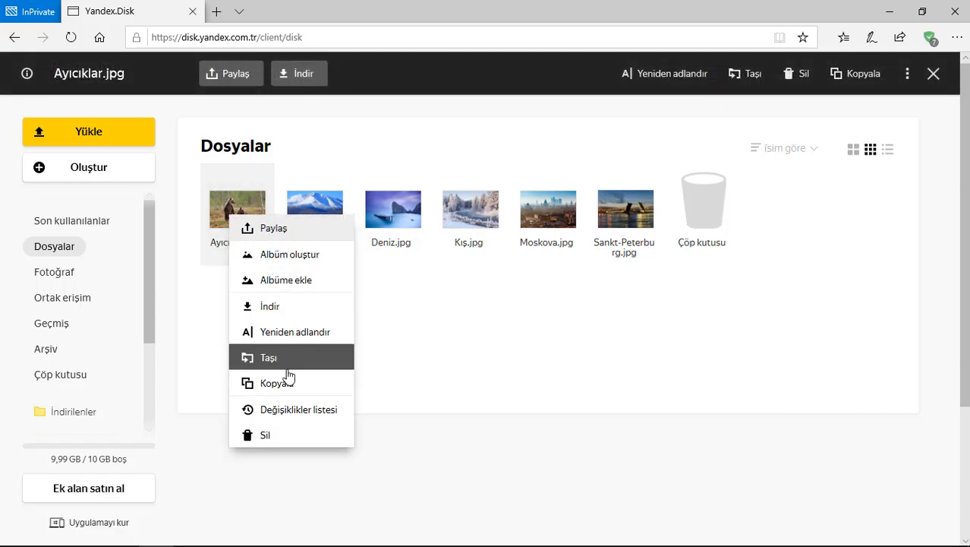
click(290, 434)
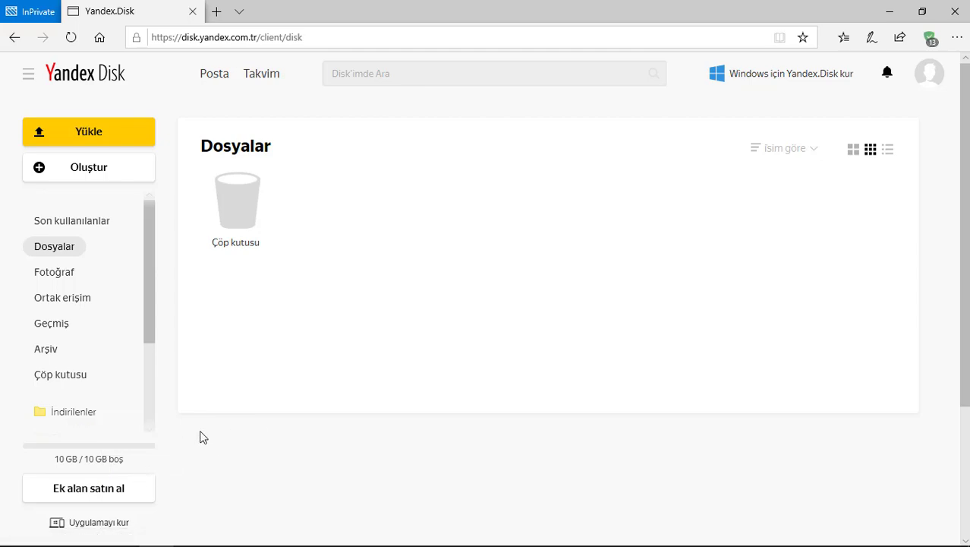
Step: Review the paid storage plans for extra disk space and return to the files page
click(83, 490)
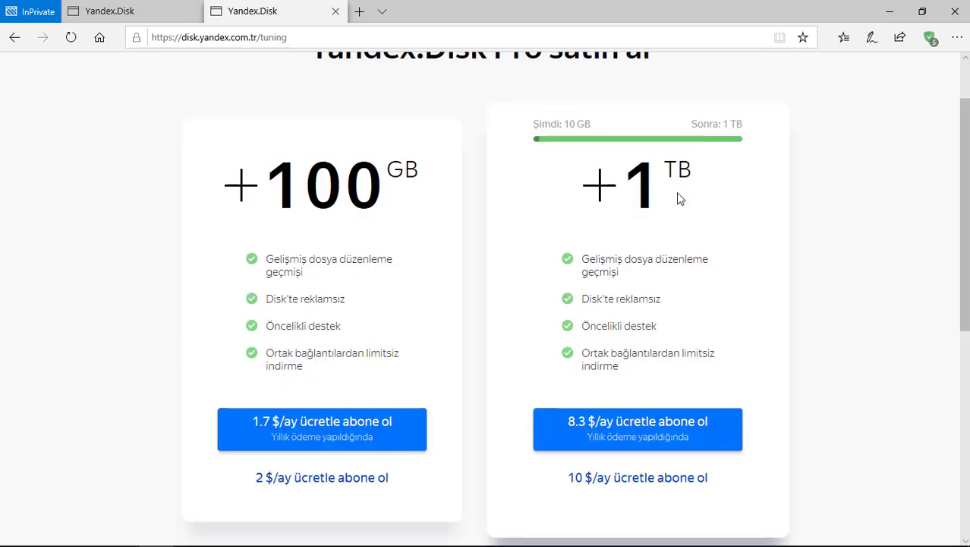
scroll(615, 410, down, 2)
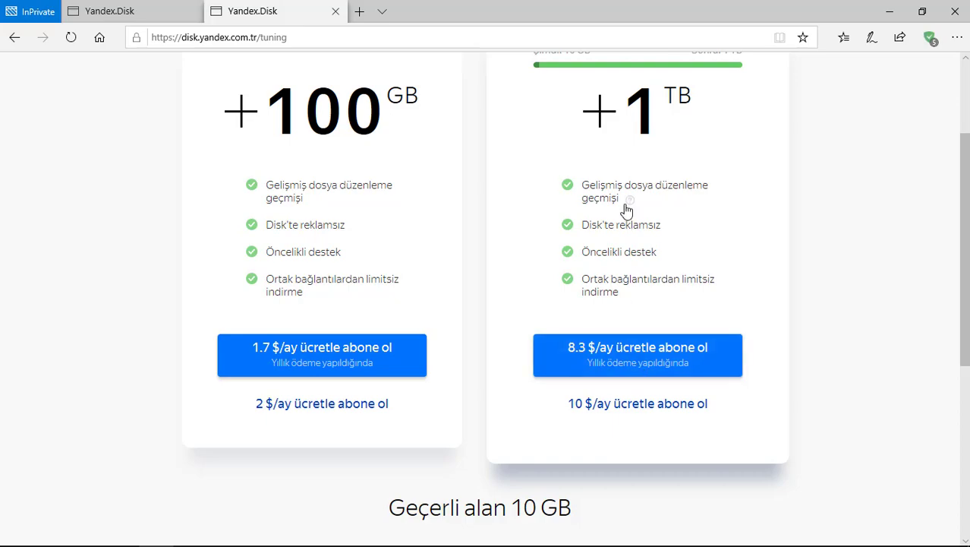
click(336, 12)
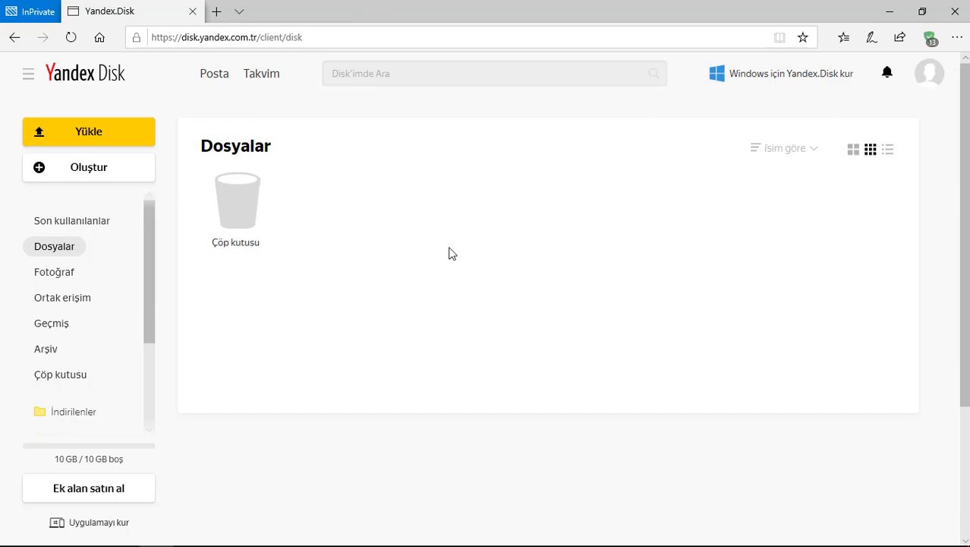
Step: Upload all the images from the resimler folder in Masaüstü and dismiss the upload summary
click(114, 136)
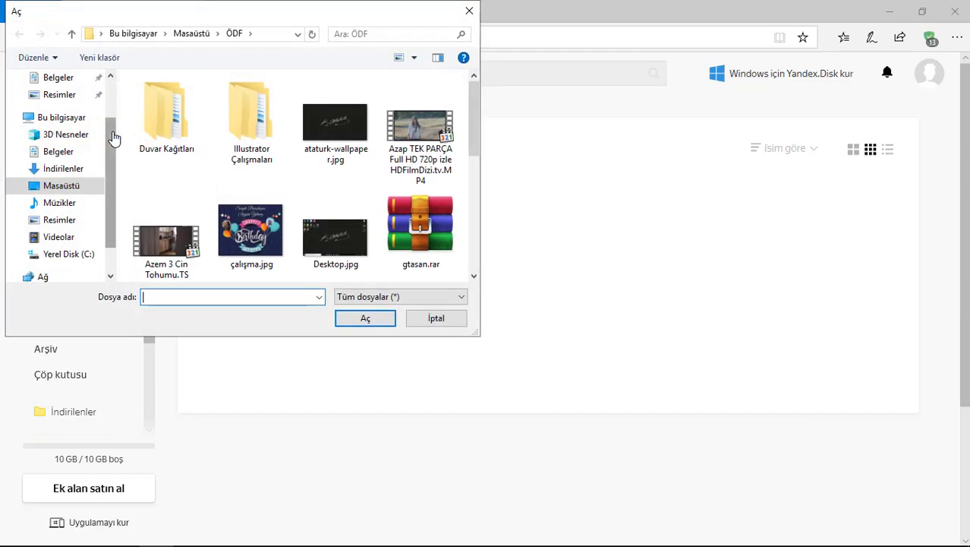
click(82, 190)
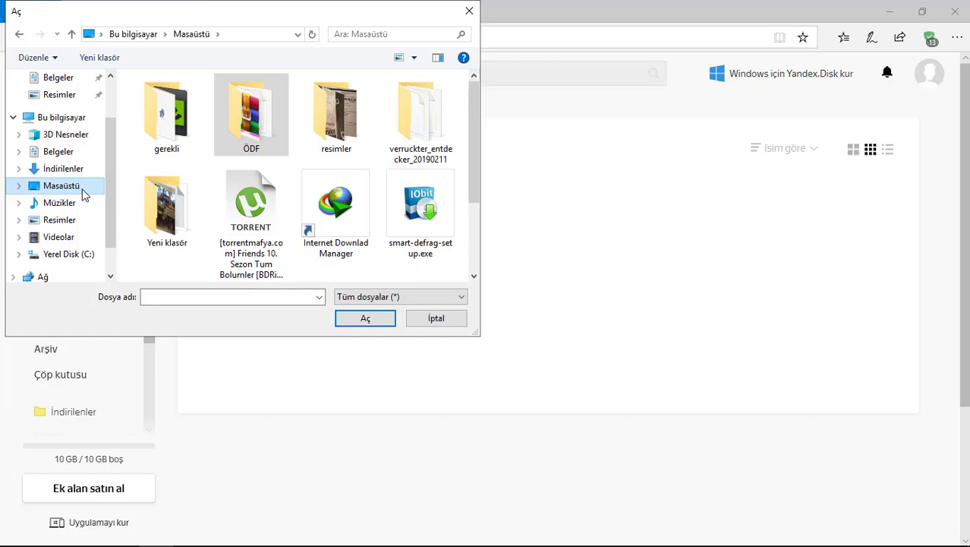
double_click(320, 141)
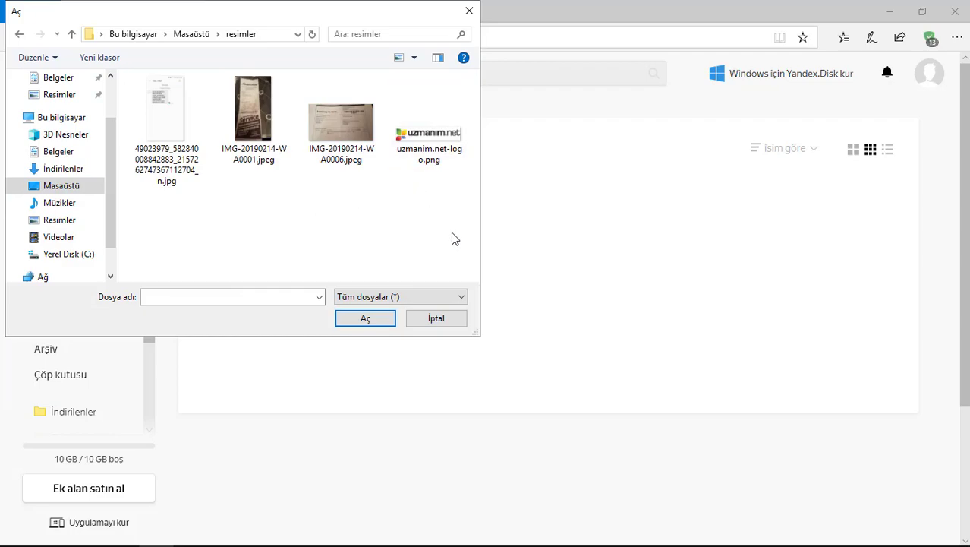
click(439, 137)
key(ctrl+a)
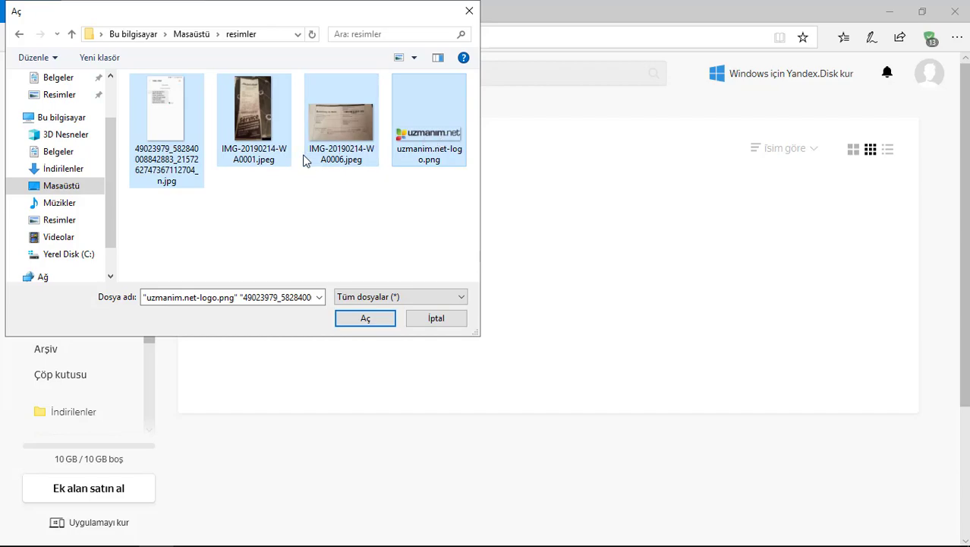
click(357, 319)
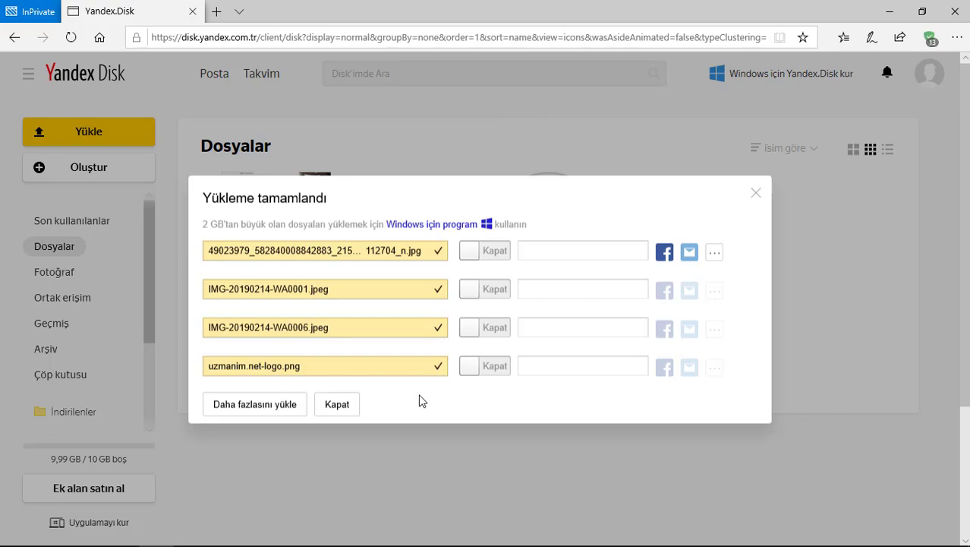
click(334, 404)
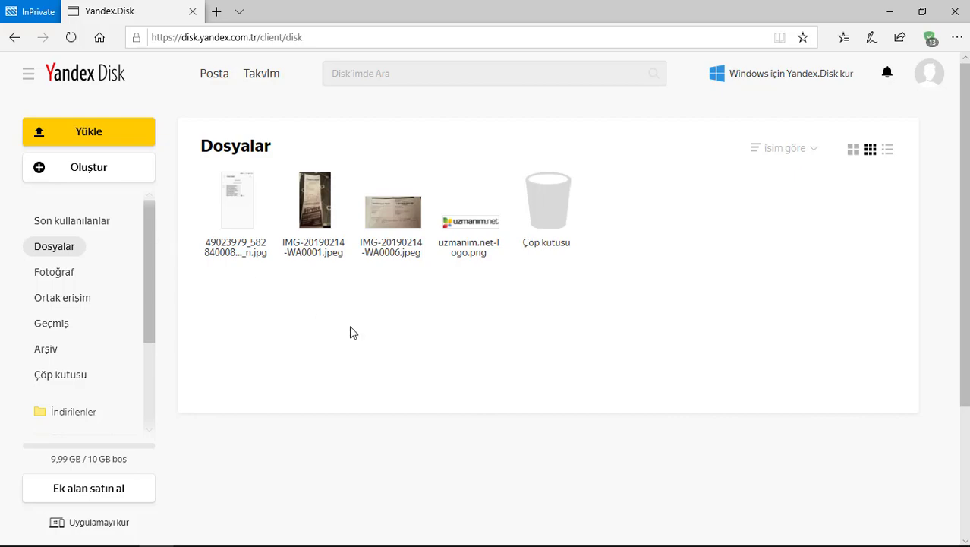
Step: Create a new folder named deneme1 in Dosyalar and leave it unselected
click(95, 171)
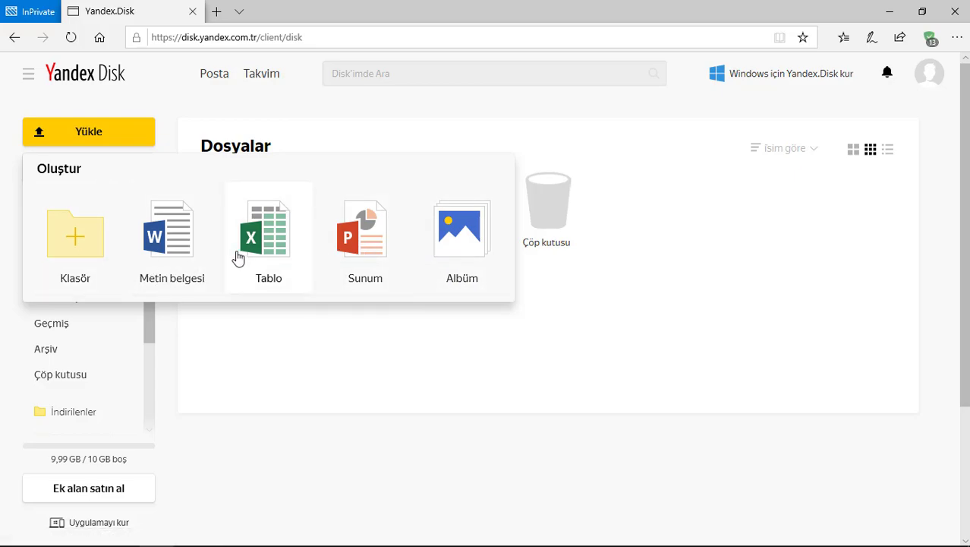
click(87, 246)
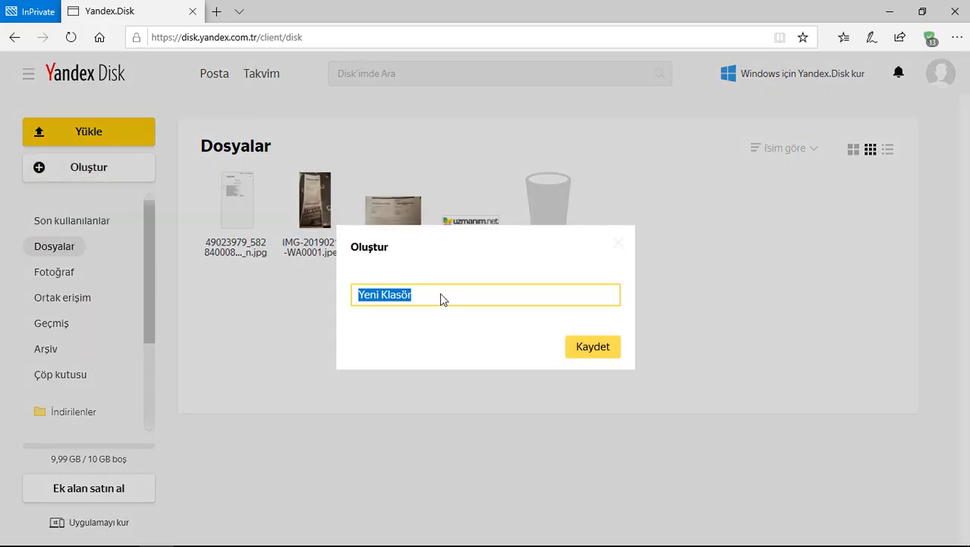
text(deneme1)
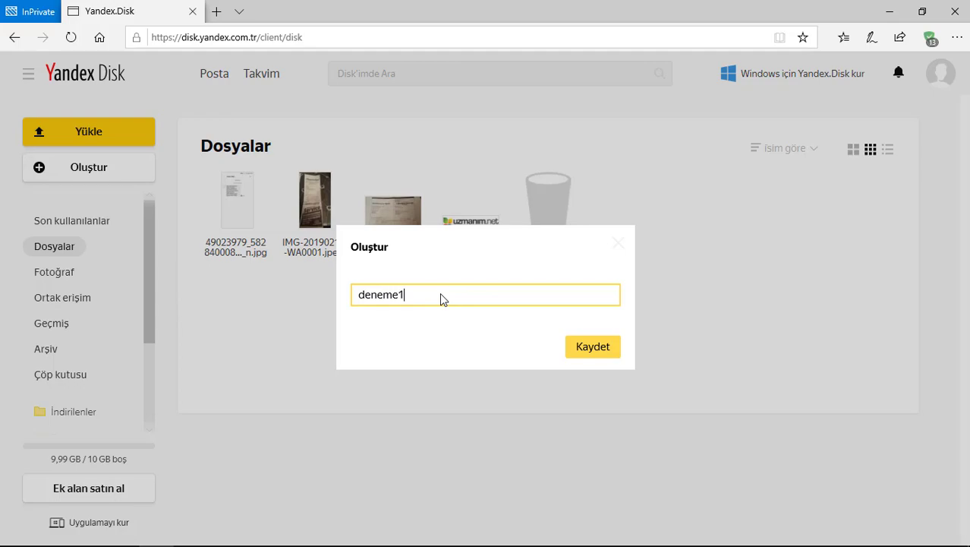
click(590, 349)
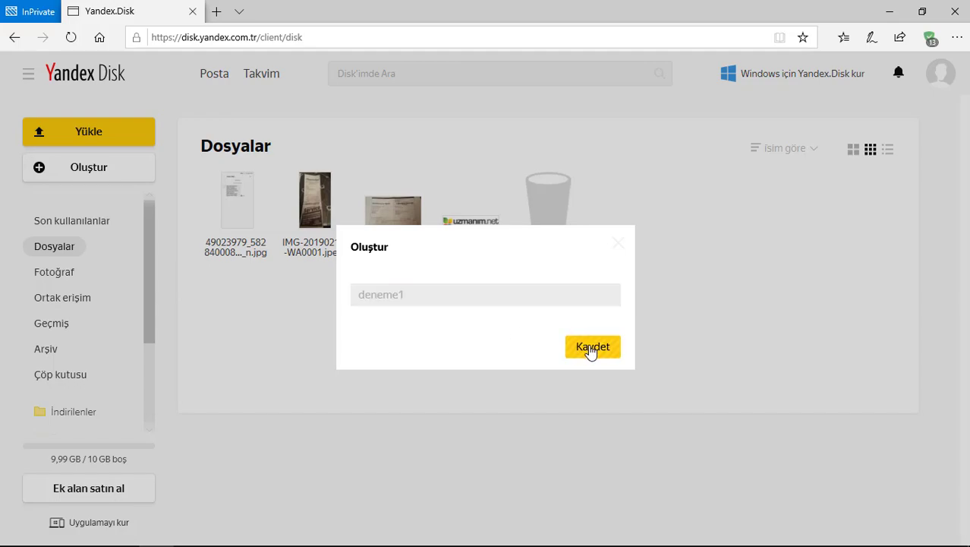
click(274, 285)
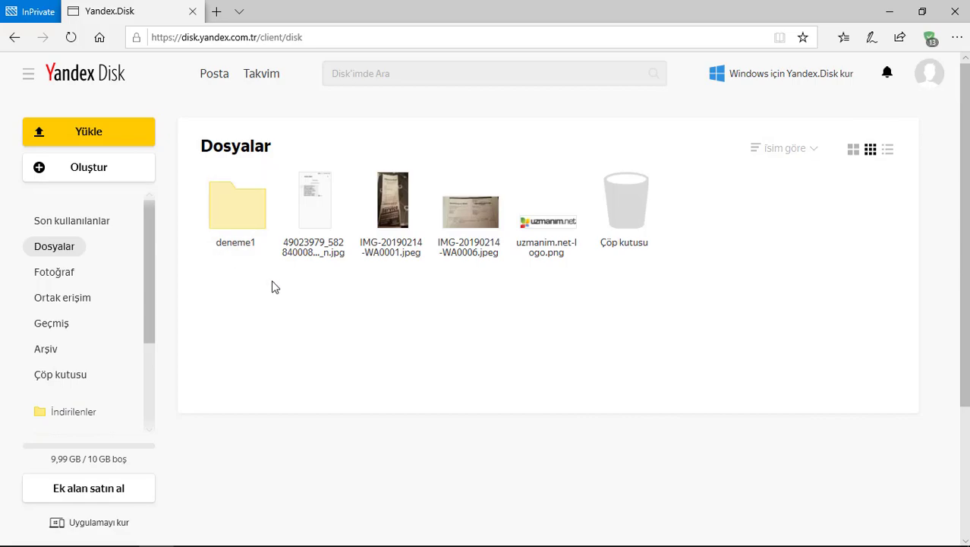
Step: Create a second folder named deneme2 in Dosyalar
right_click(303, 327)
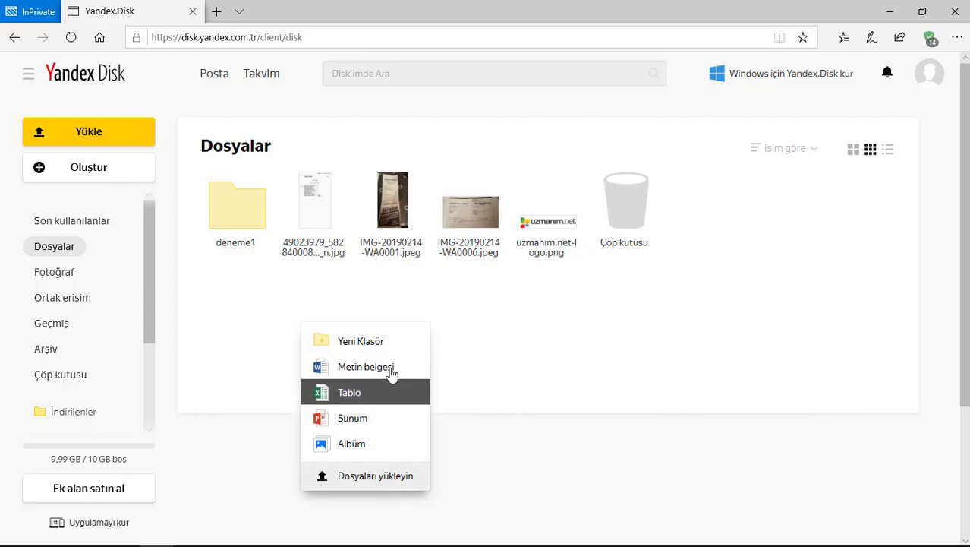
click(385, 342)
text(de)
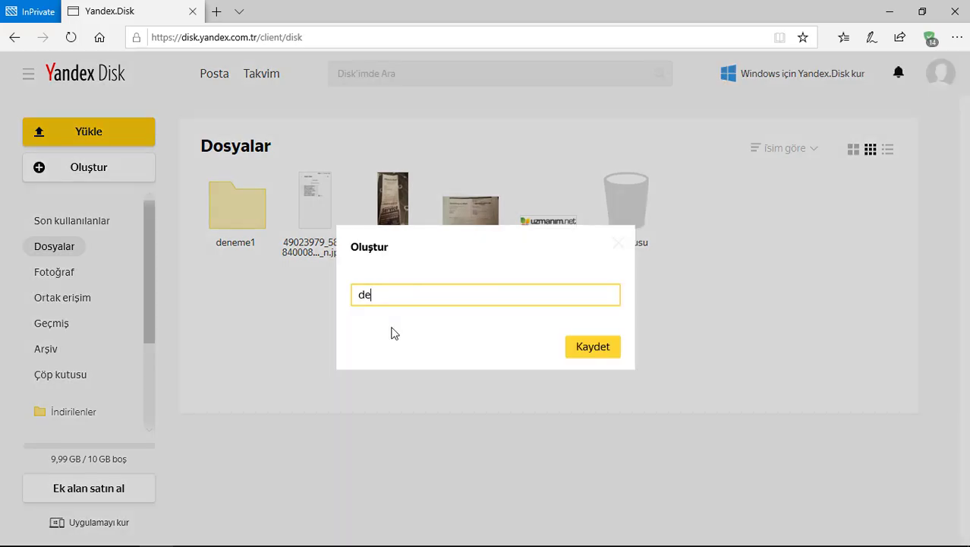
text(neme2)
key(Return)
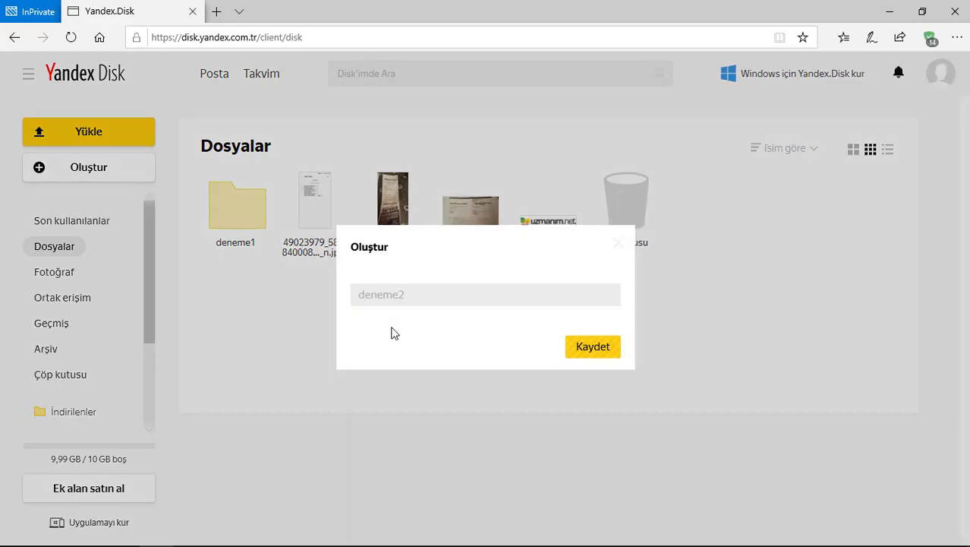
Step: Create a third folder named deneme3 in Dosyalar
right_click(395, 333)
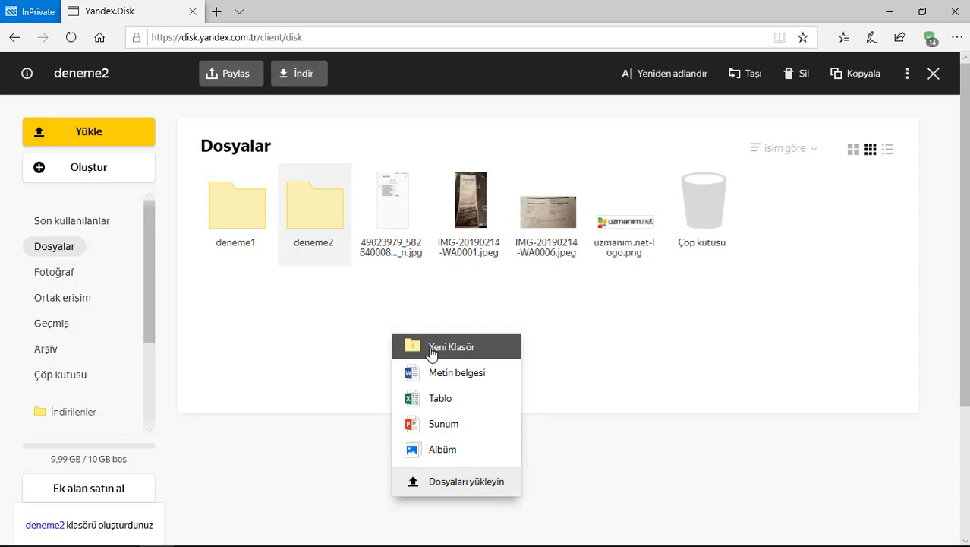
click(430, 348)
text(deneme3)
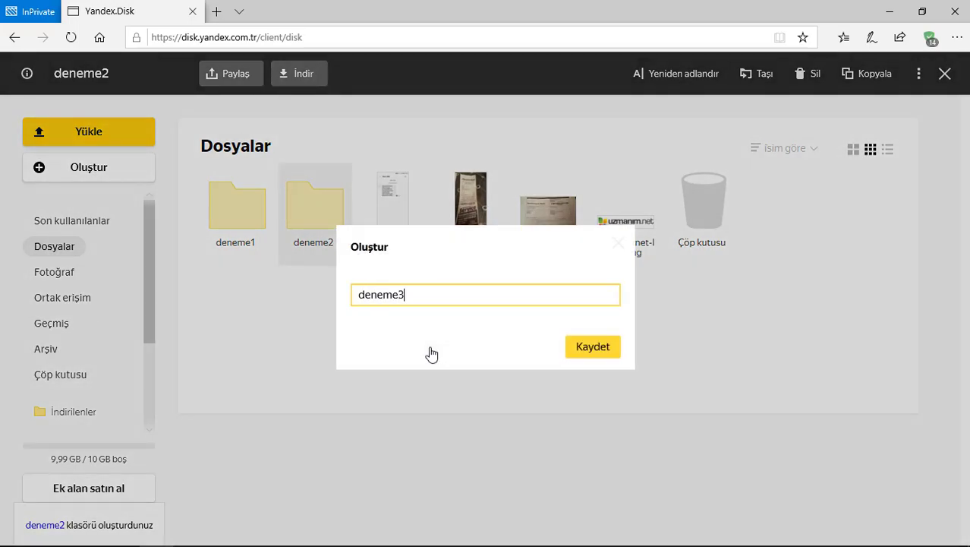
key(Return)
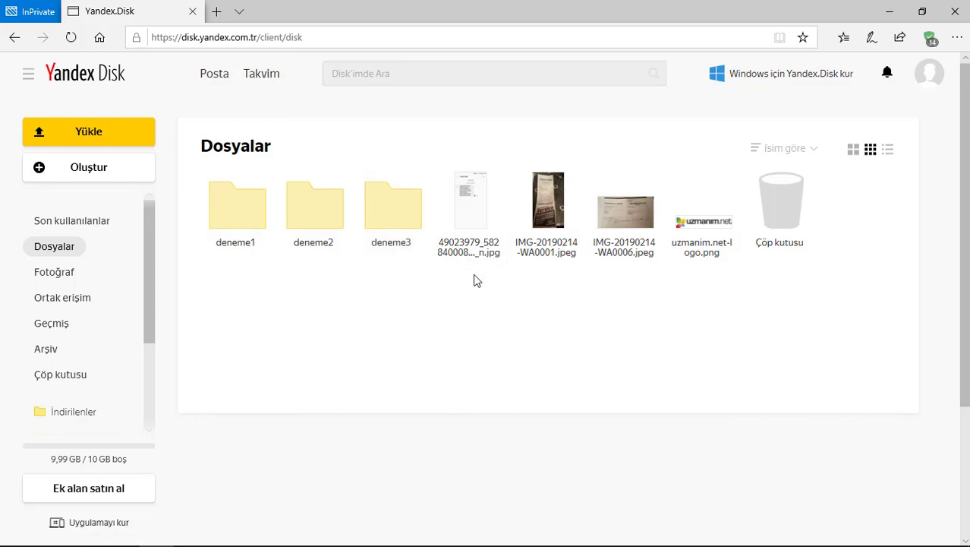
click(468, 208)
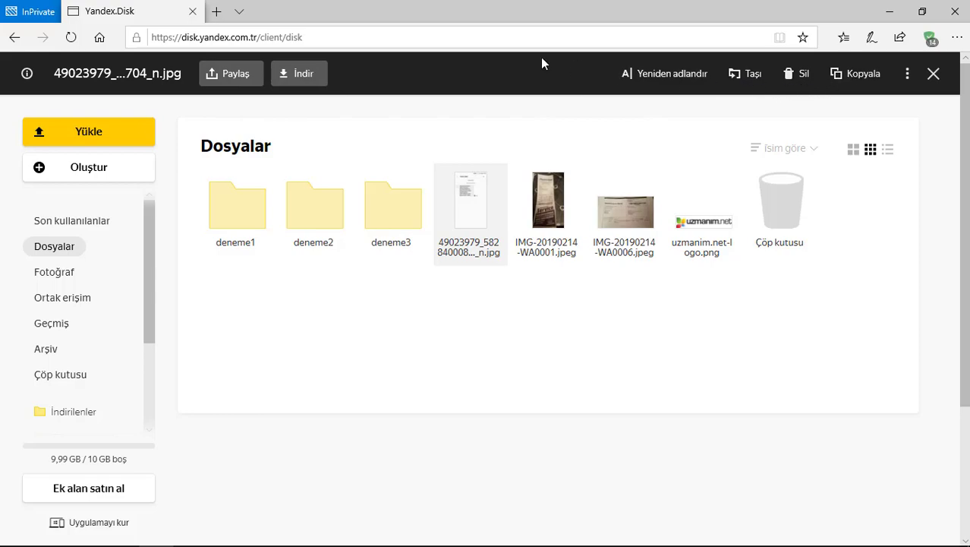
click(754, 81)
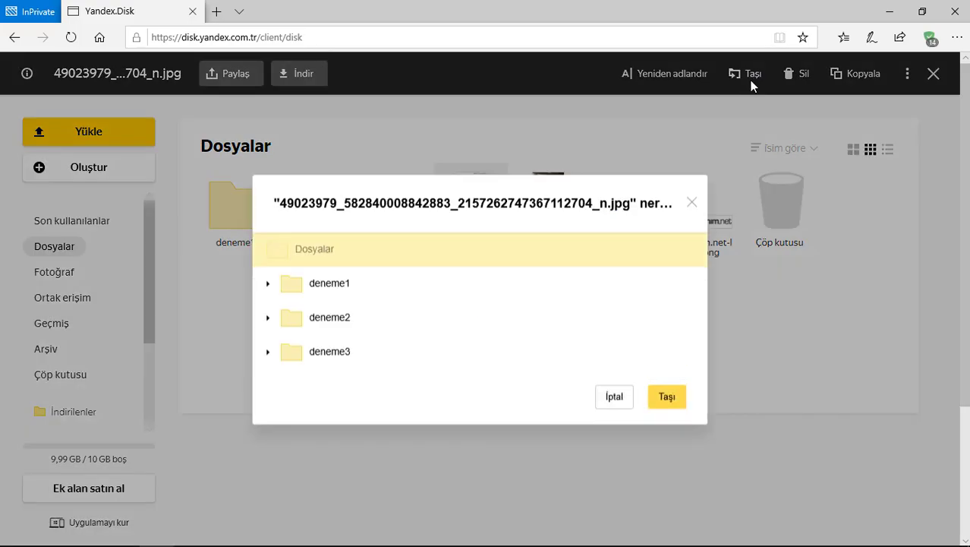
click(325, 289)
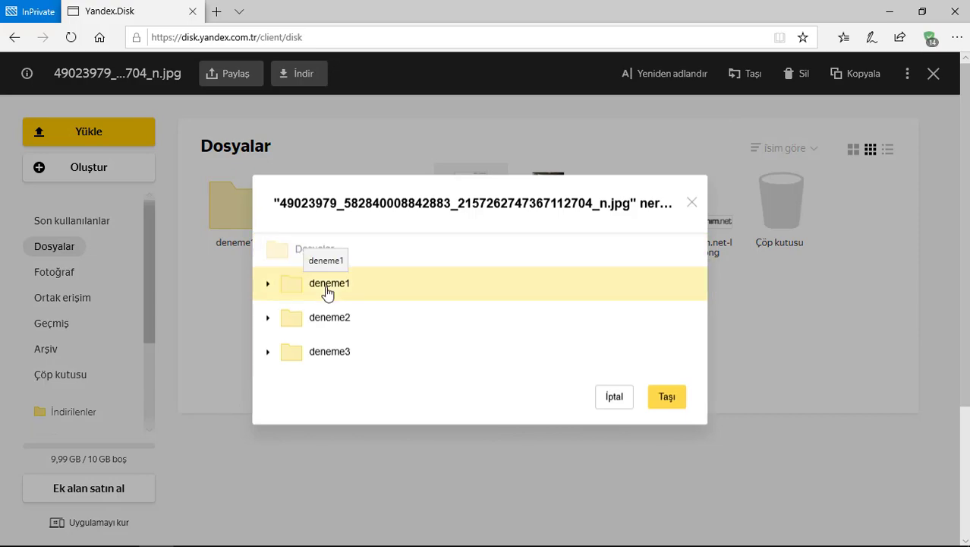
click(667, 397)
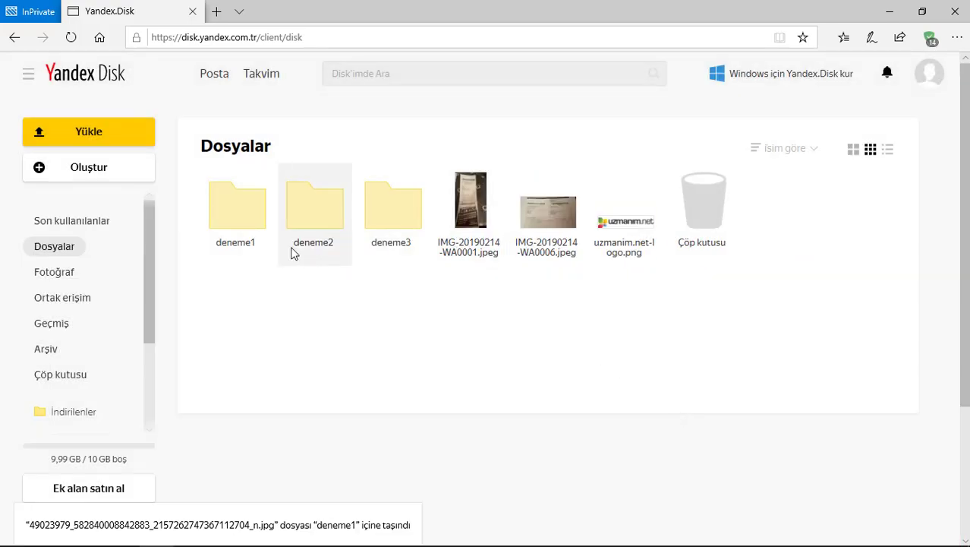
double_click(245, 219)
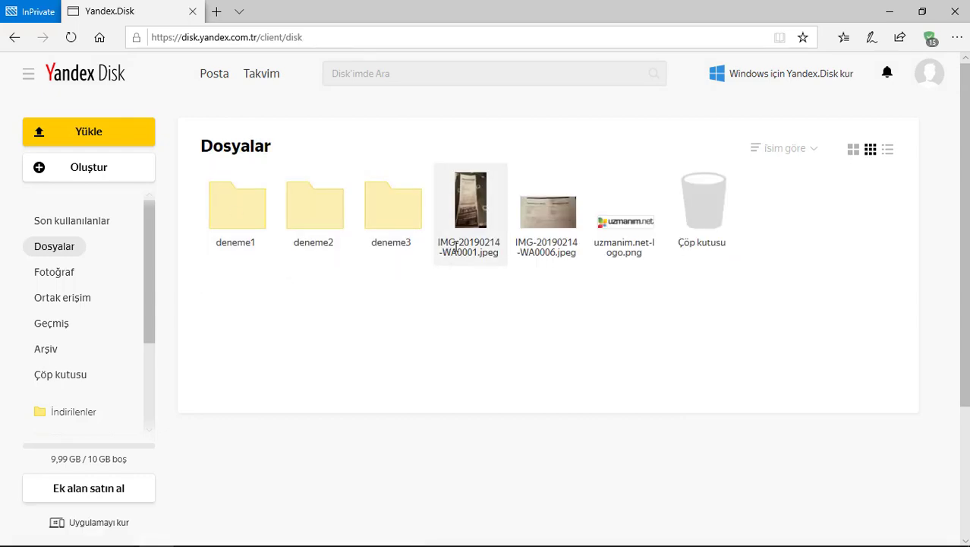
Step: Move IMG-20190214-WA0001.jpeg from Dosyalar into the deneme2 folder
click(470, 230)
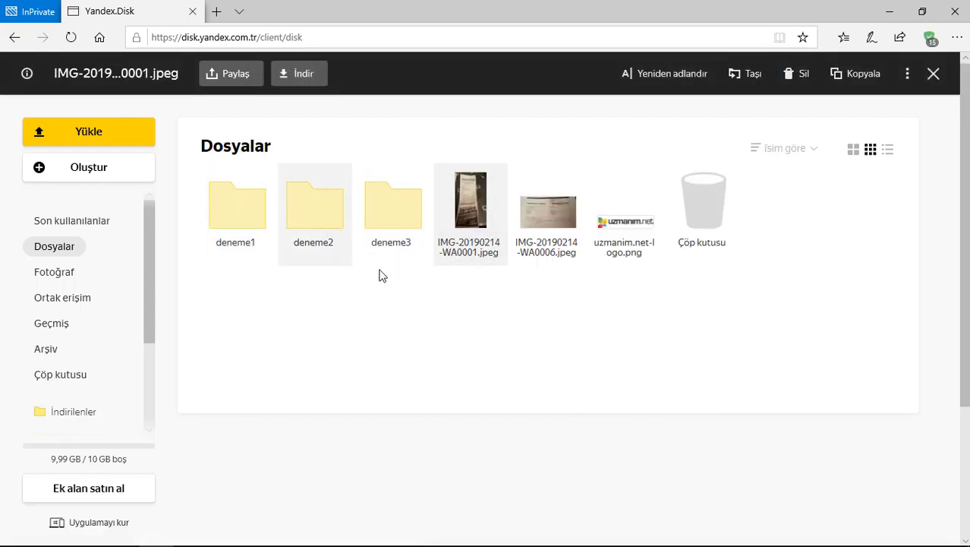
right_click(465, 218)
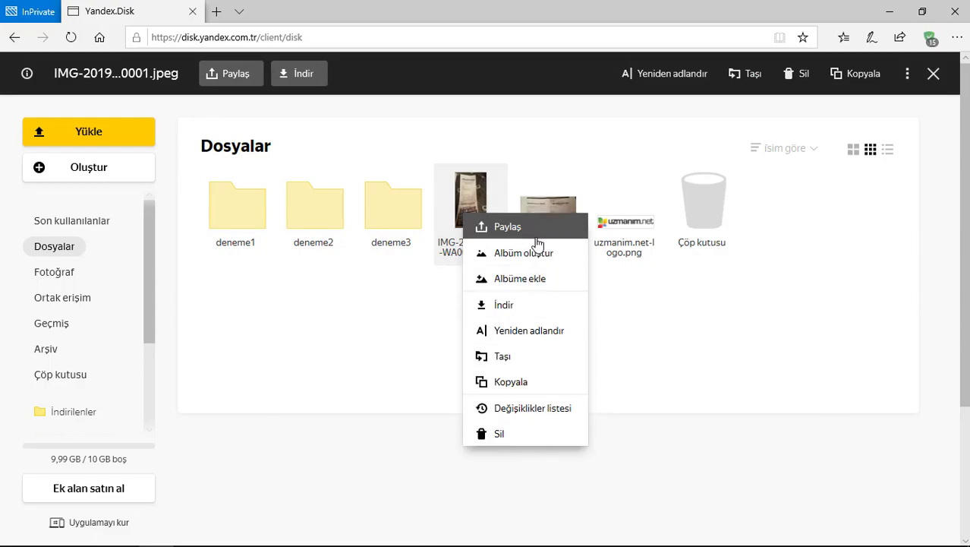
click(550, 357)
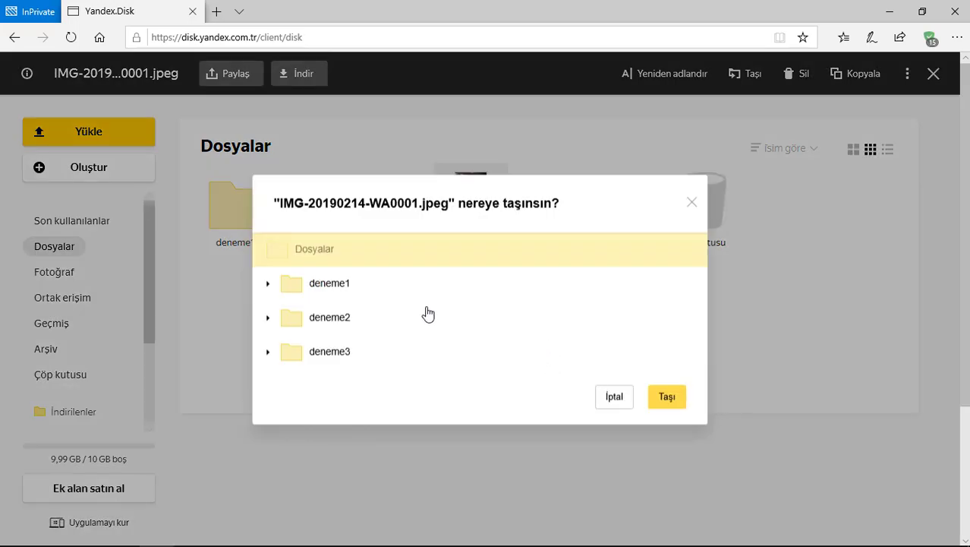
click(341, 323)
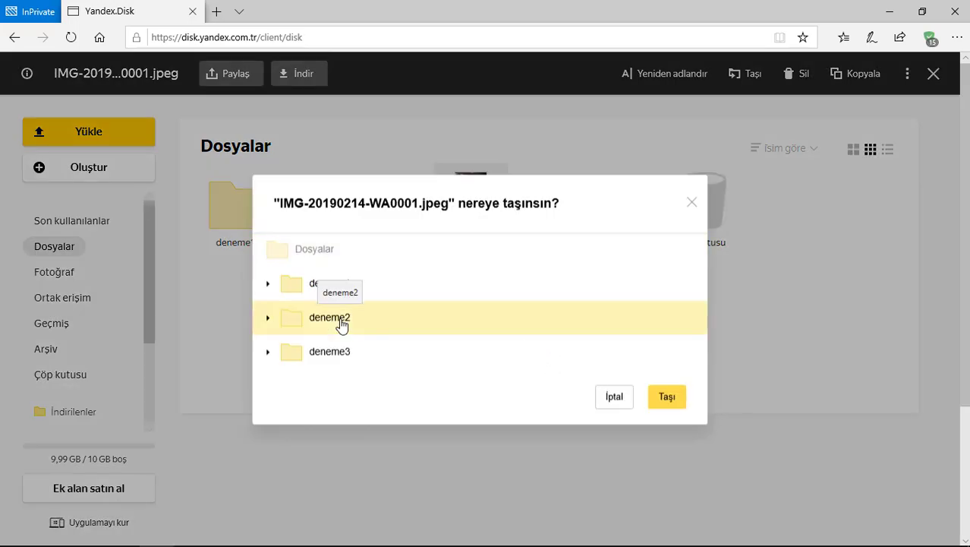
click(668, 397)
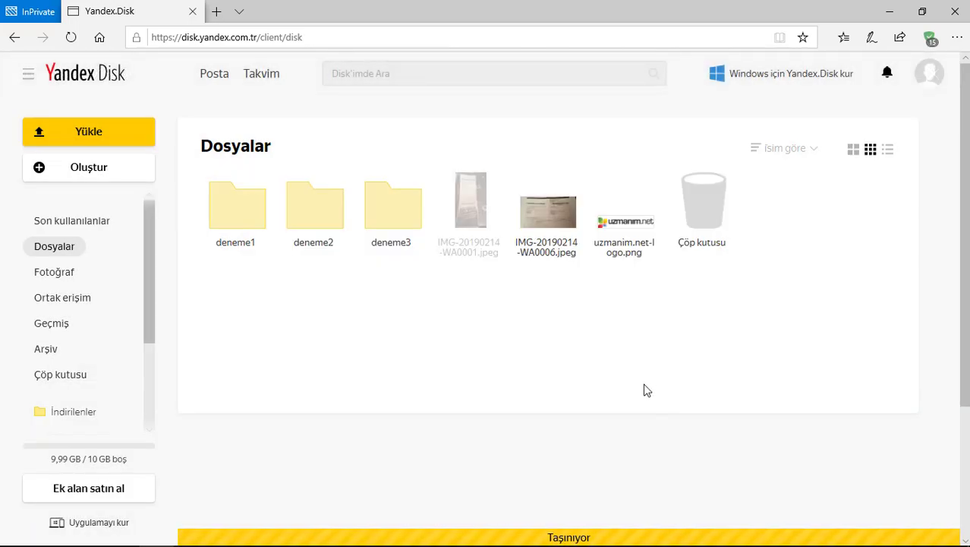
Step: Move IMG-20190214-WA0006.jpeg from Dosyalar into the deneme3 folder, then check the contents of deneme2 and return to Dosyalar
right_click(448, 217)
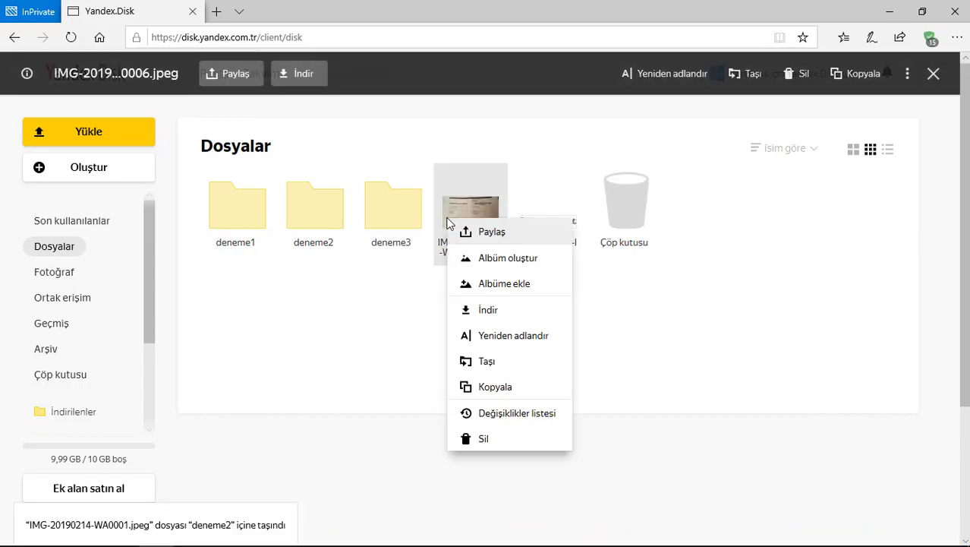
click(516, 362)
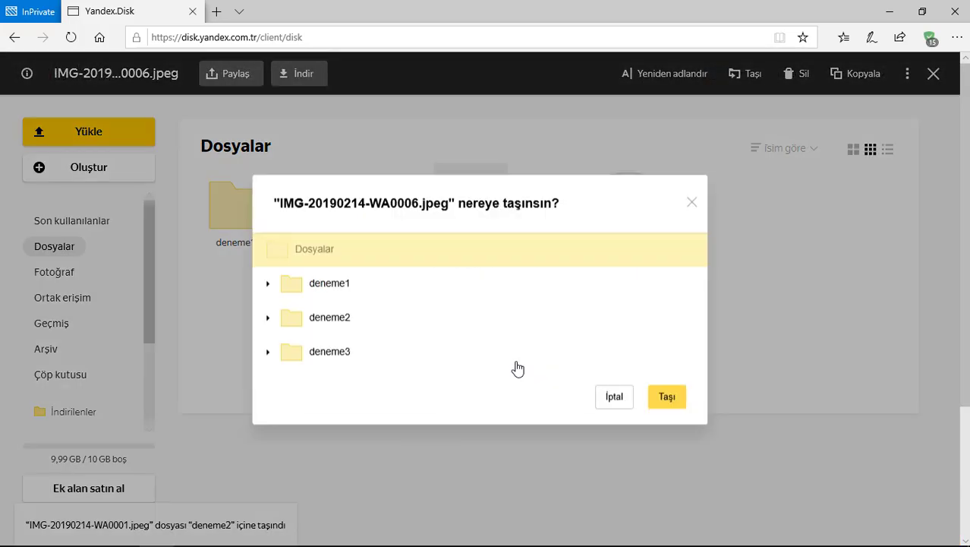
click(370, 357)
click(668, 404)
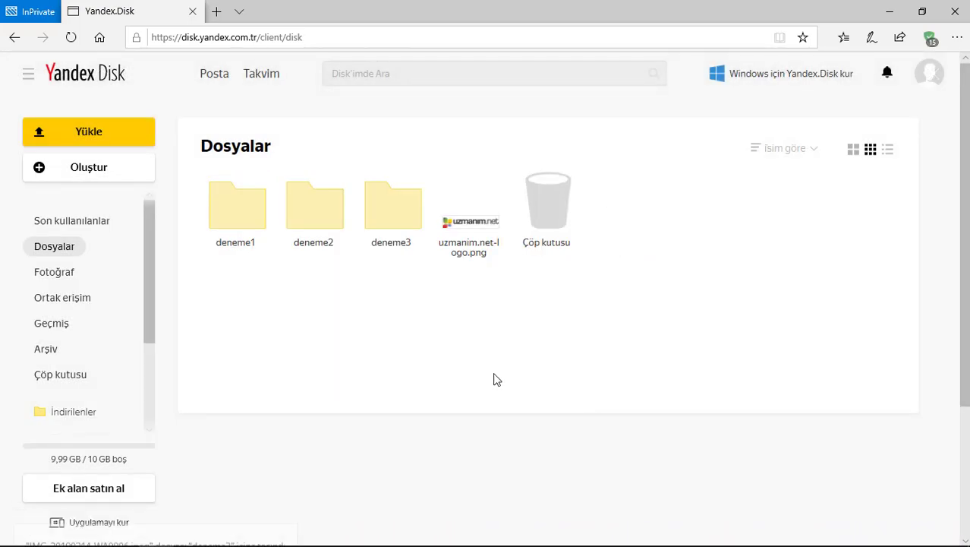
double_click(301, 224)
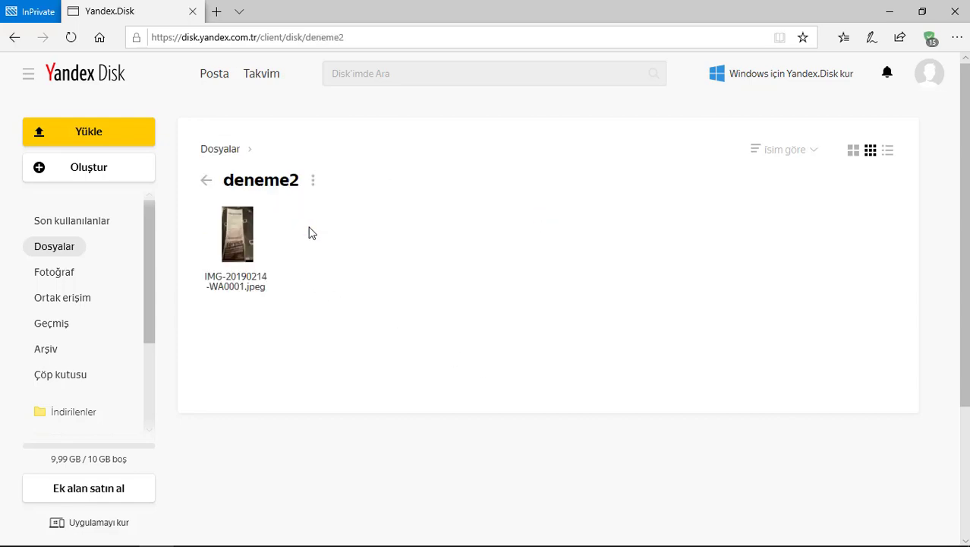
click(14, 38)
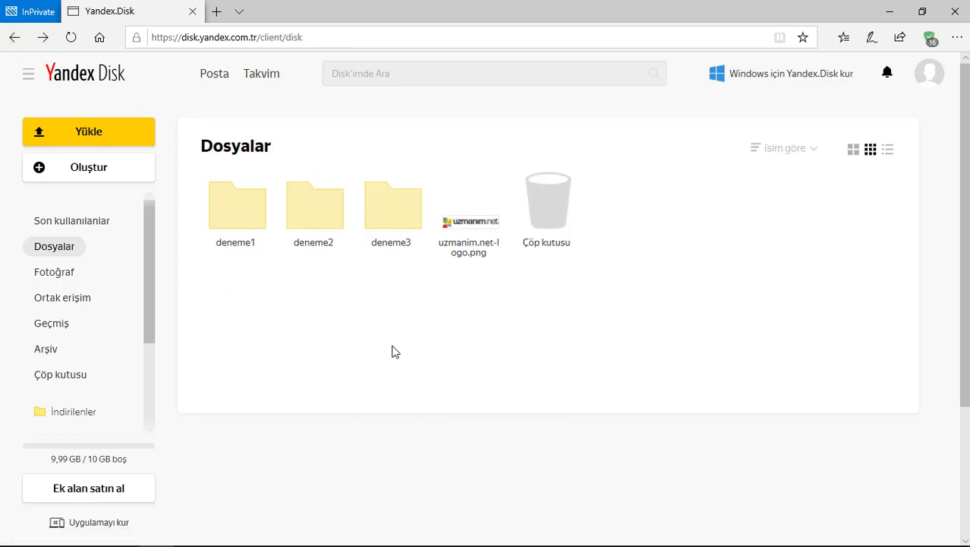
Step: Upload all four images from the resimler desktop folder into Dosyalar, replacing the existing uzmanim.net-logo.png
right_click(360, 340)
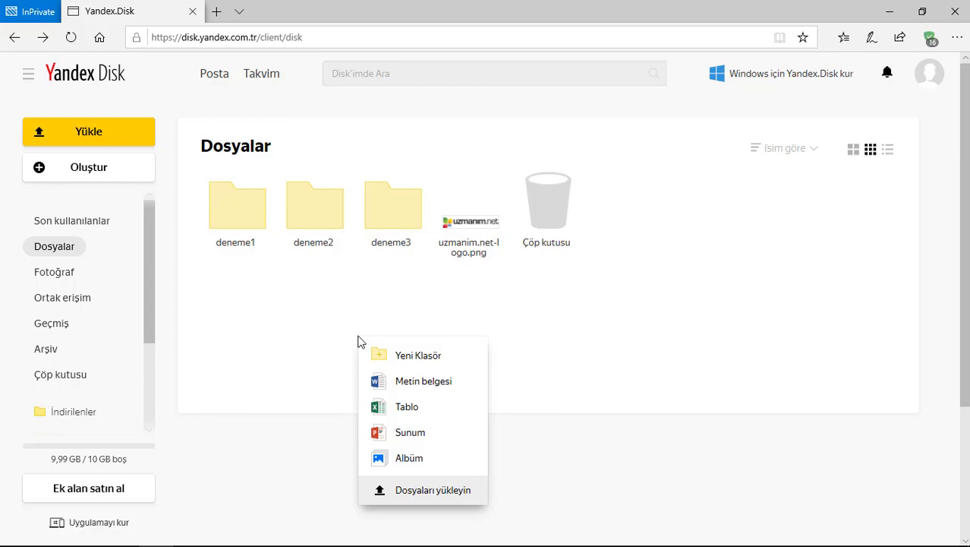
right_click(390, 274)
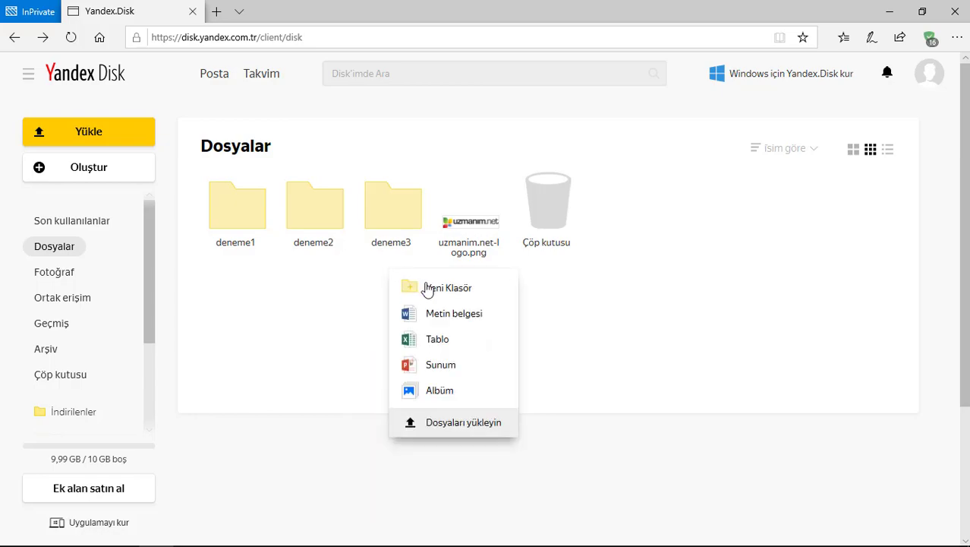
click(475, 427)
drag(174, 261, 460, 92)
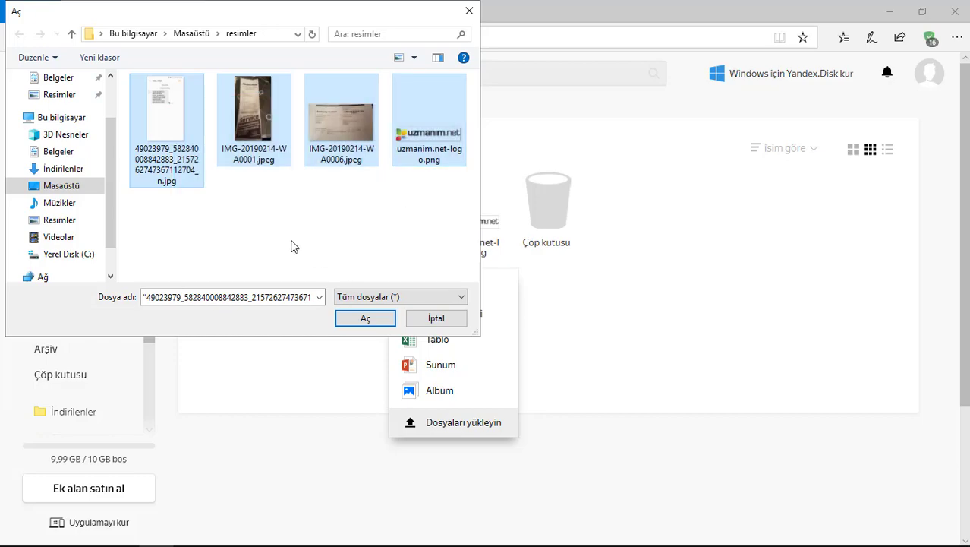
click(349, 320)
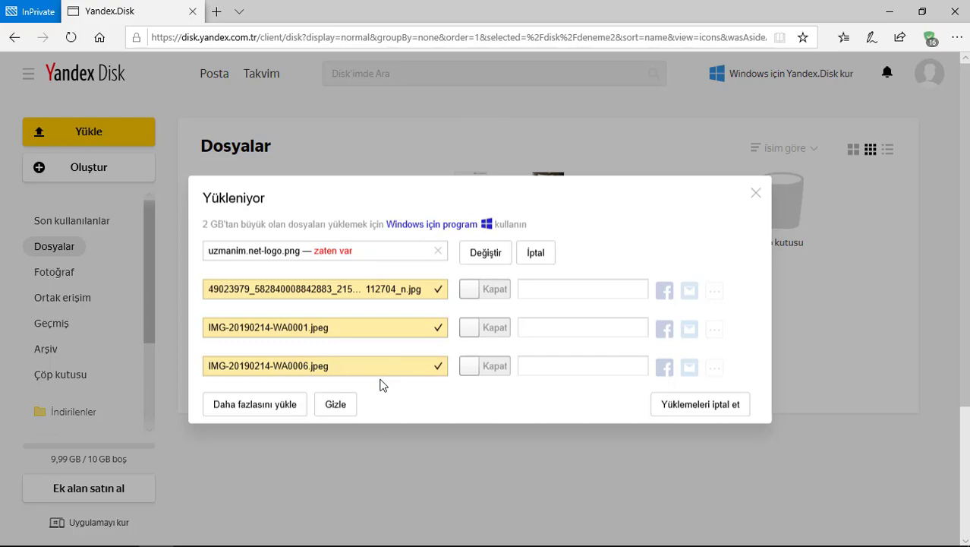
click(486, 253)
click(338, 404)
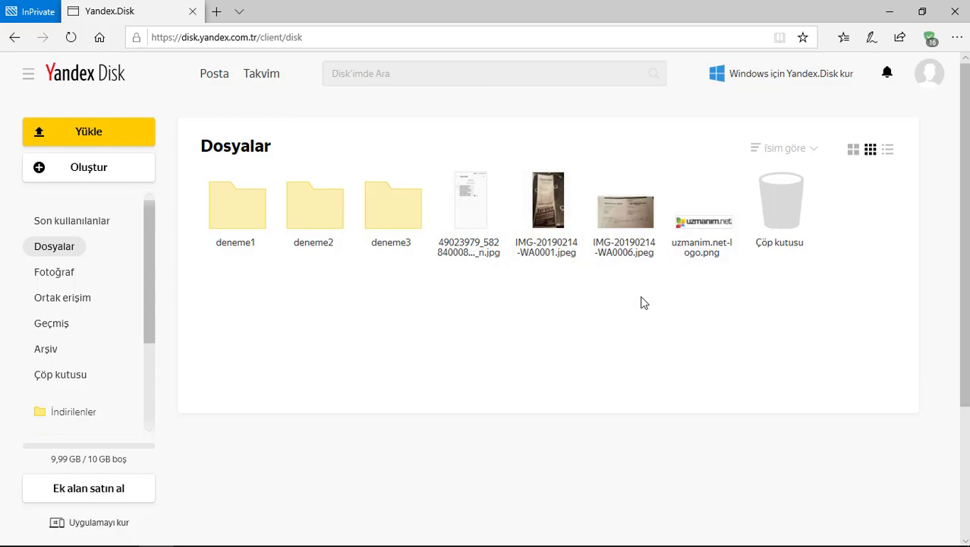
Step: Create a fourth folder named deneme4 in Dosyalar
right_click(443, 318)
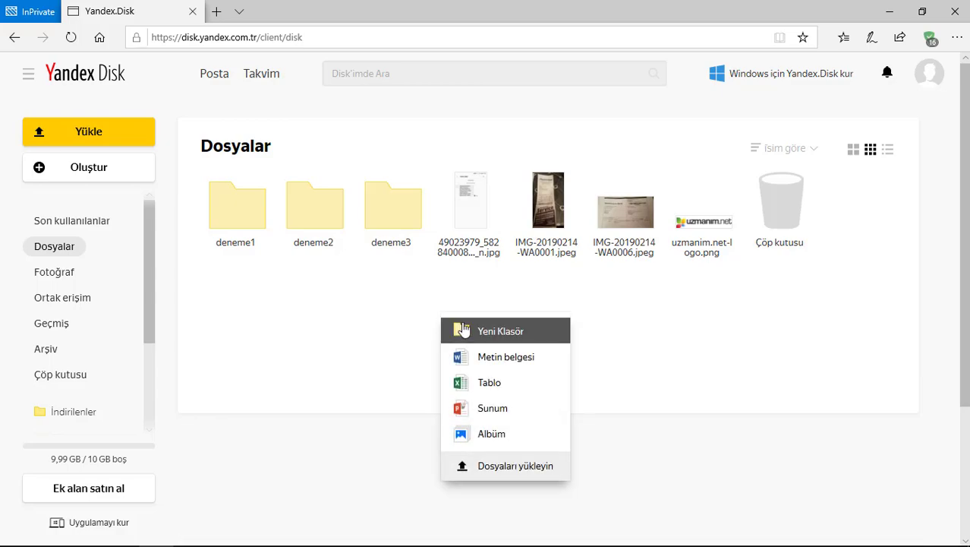
click(535, 331)
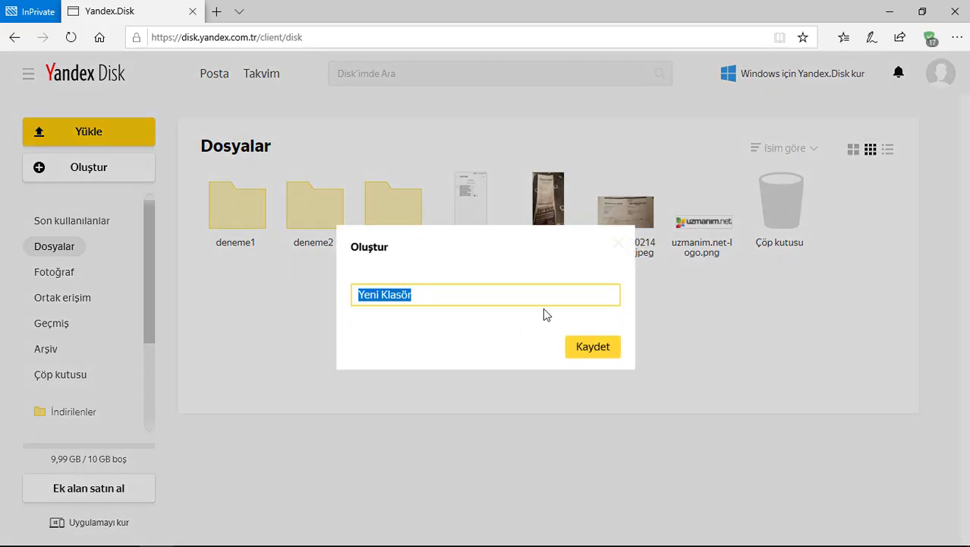
text(deneme4)
click(600, 348)
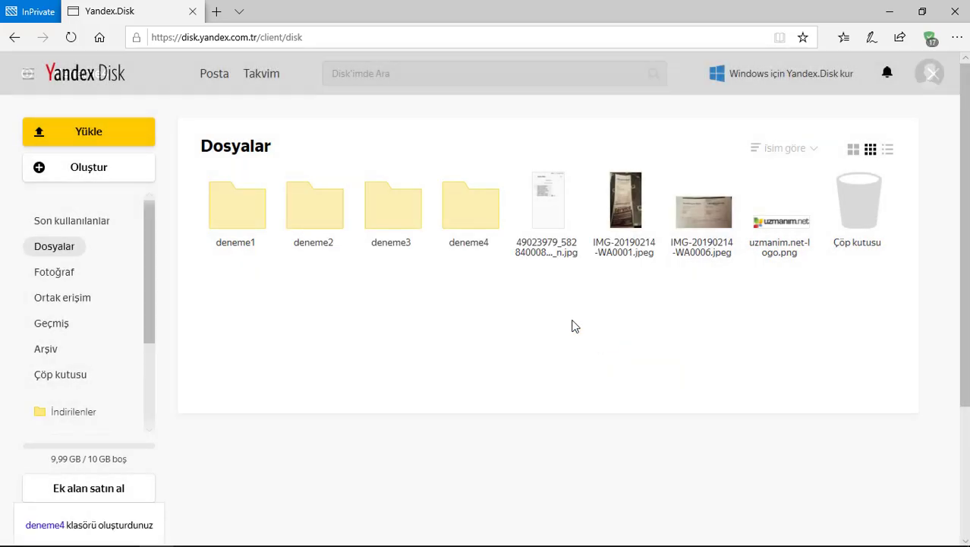
Step: Move all four images from Dosyalar into the deneme4 folder together, check that folder's contents and return to Dosyalar
click(540, 227)
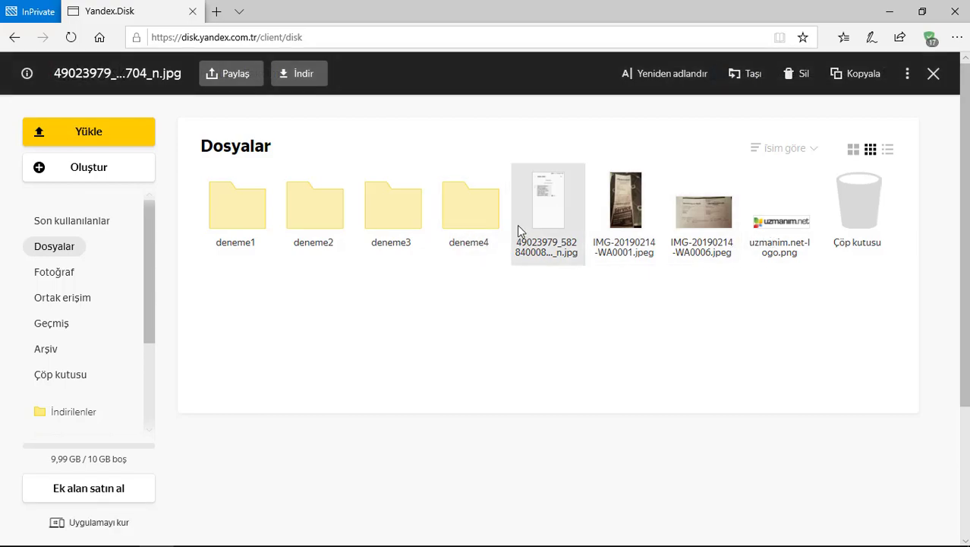
click(563, 282)
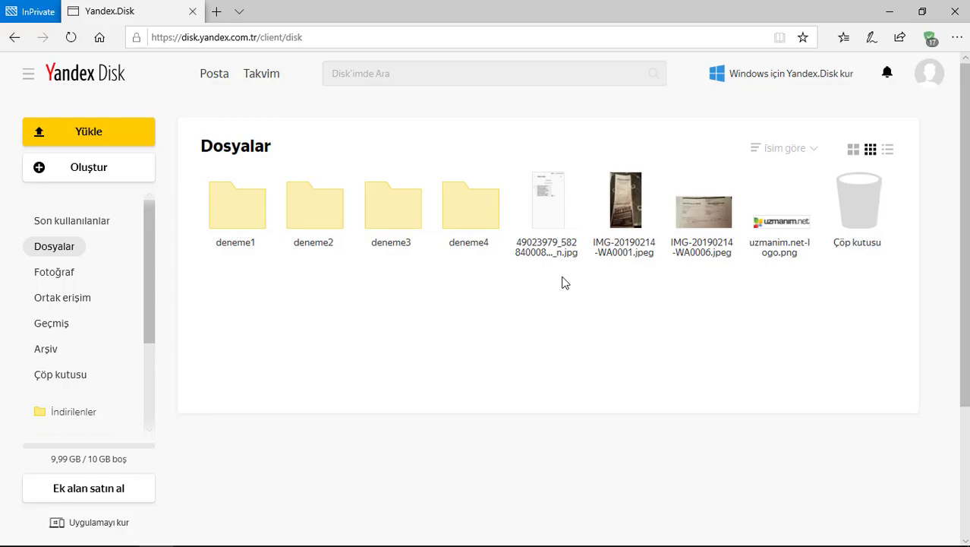
click(561, 224)
ctrl+click(640, 228)
ctrl+click(706, 237)
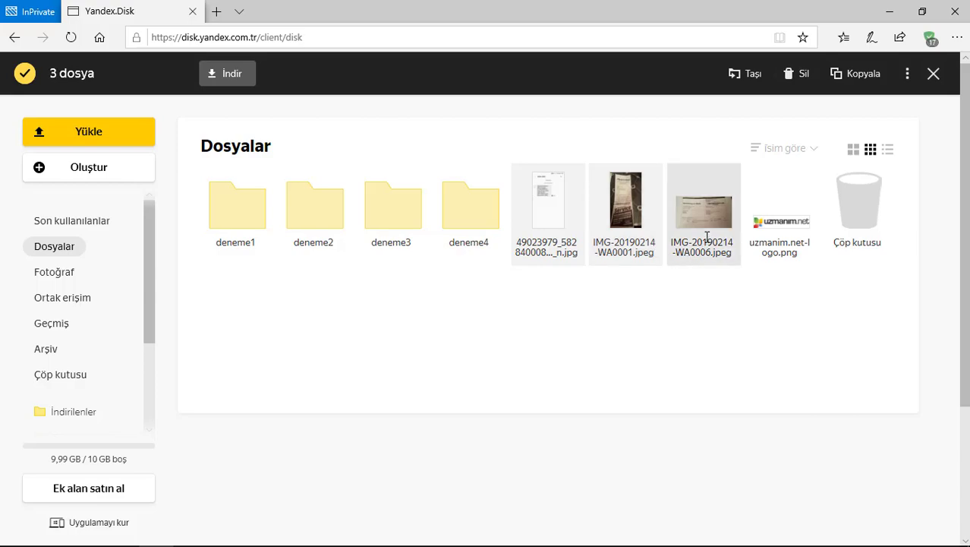
ctrl+click(773, 240)
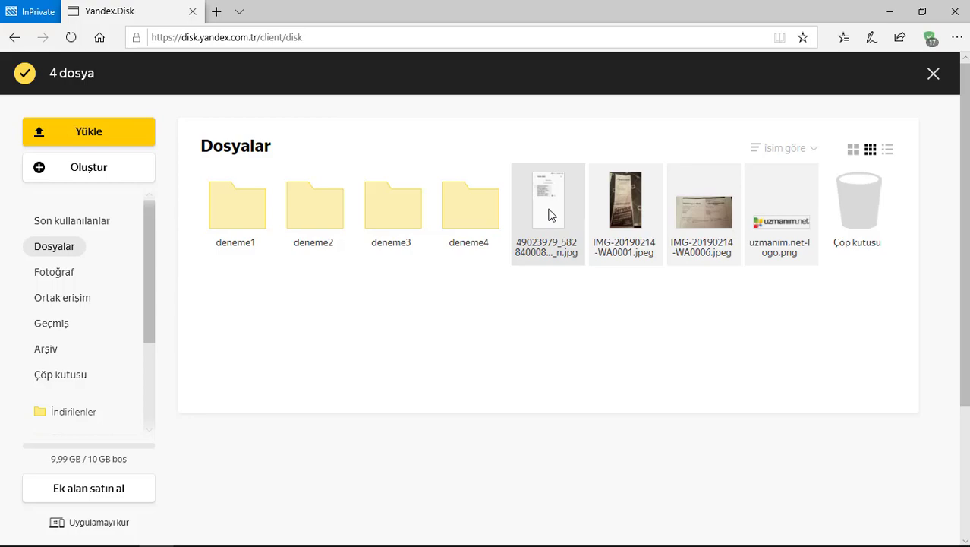
drag(541, 201, 466, 217)
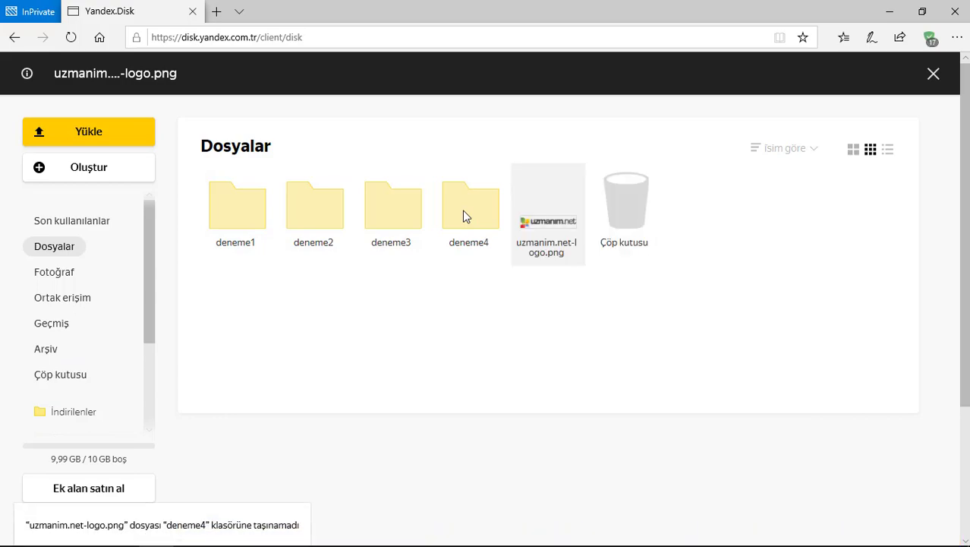
double_click(482, 238)
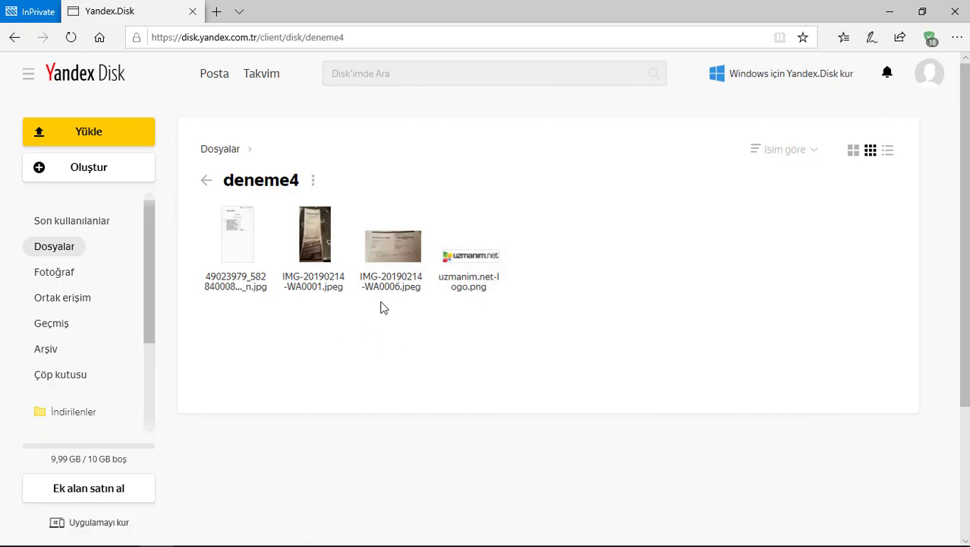
click(206, 182)
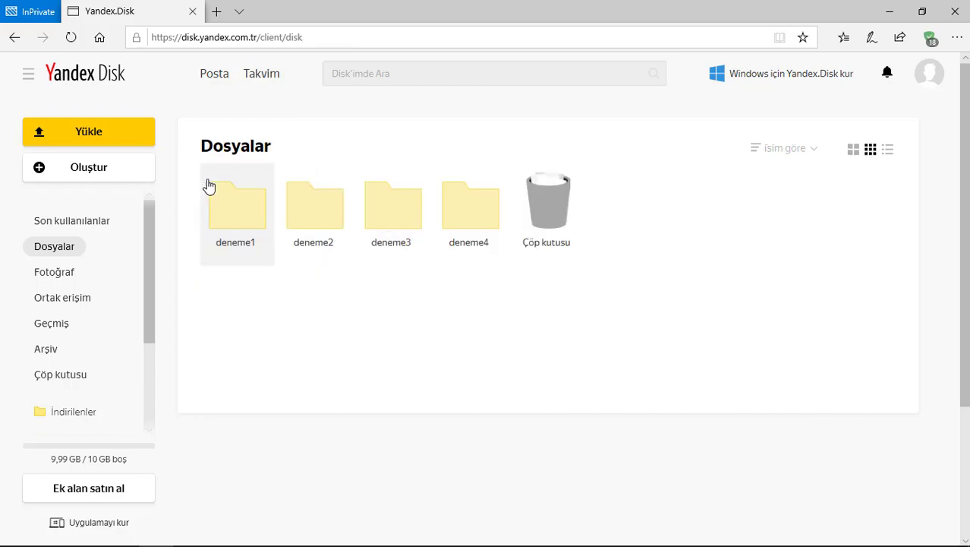
Step: Go to the photo albums, delete the album Yeni albüm and start creating a new album
right_click(291, 299)
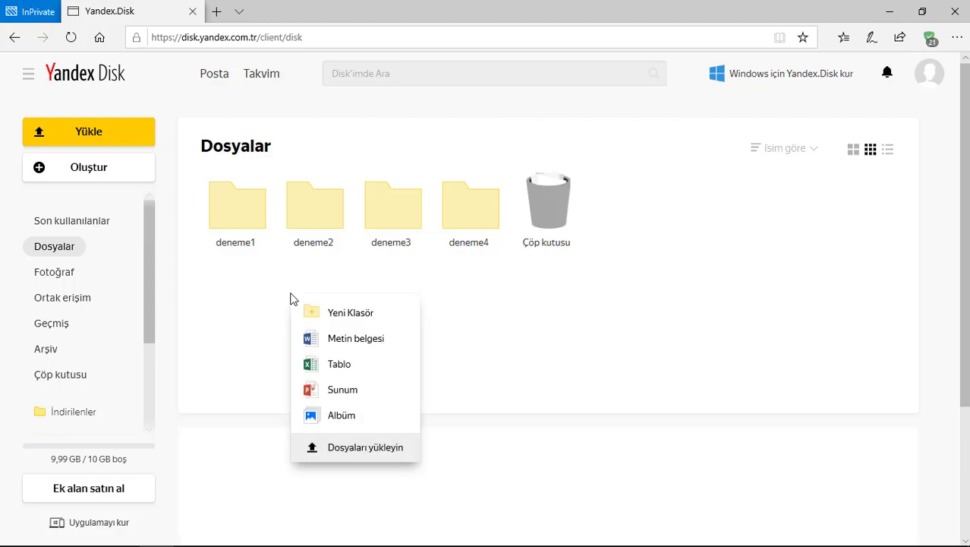
click(372, 415)
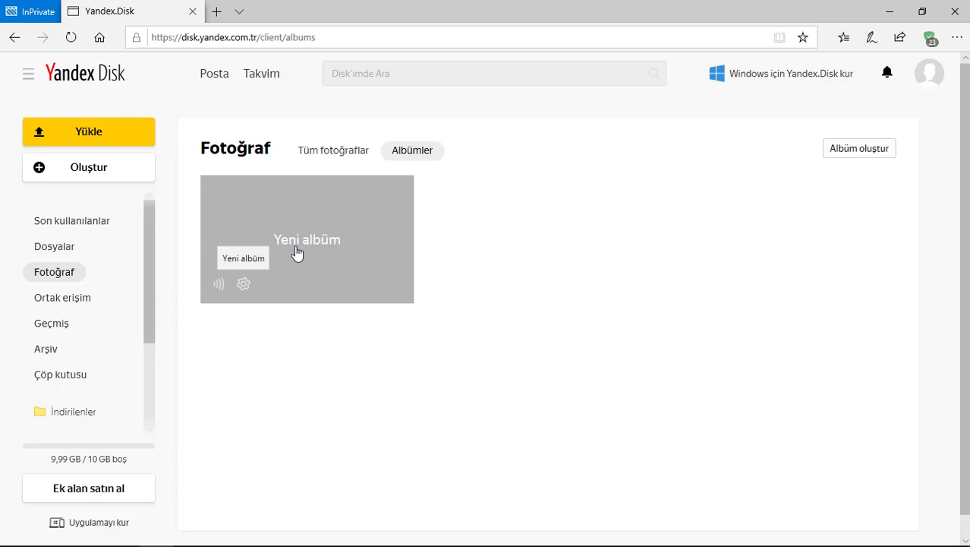
click(240, 285)
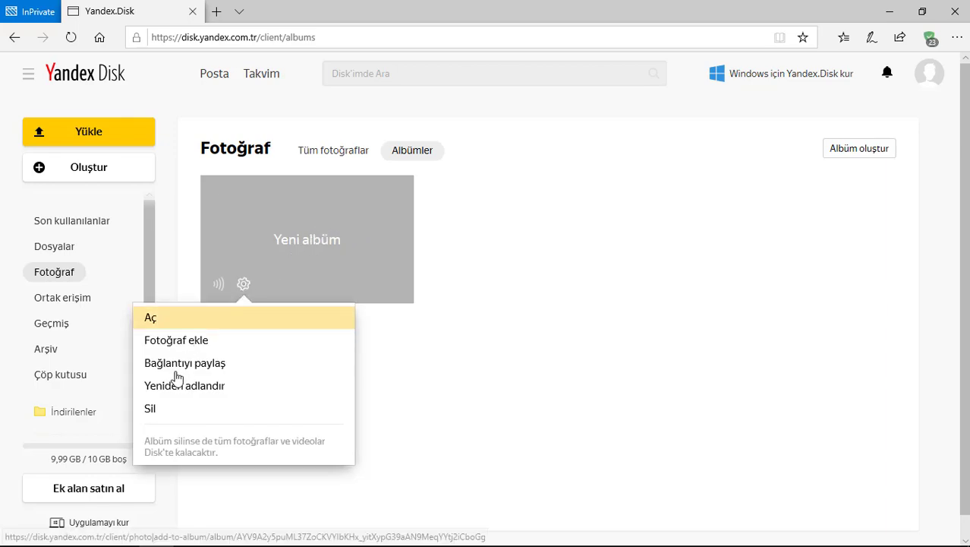
click(168, 410)
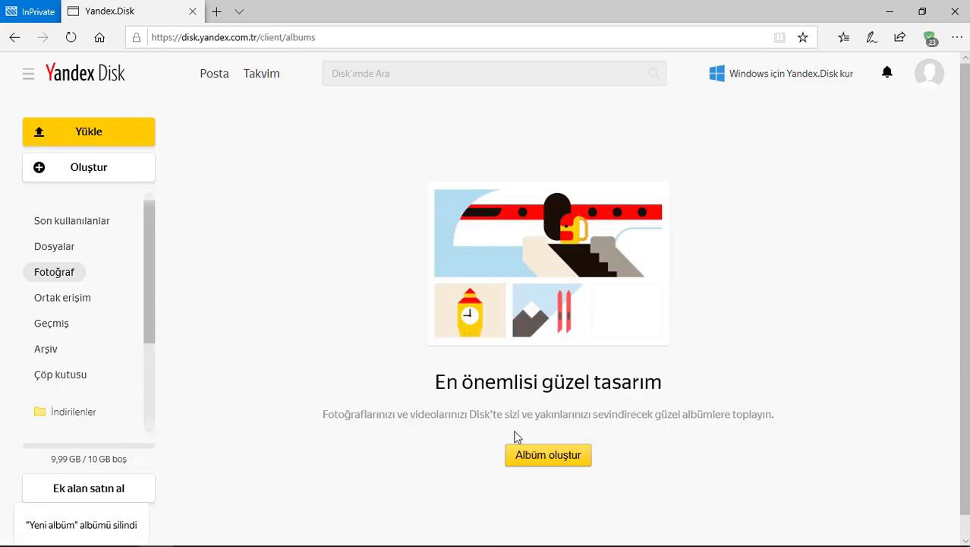
click(553, 462)
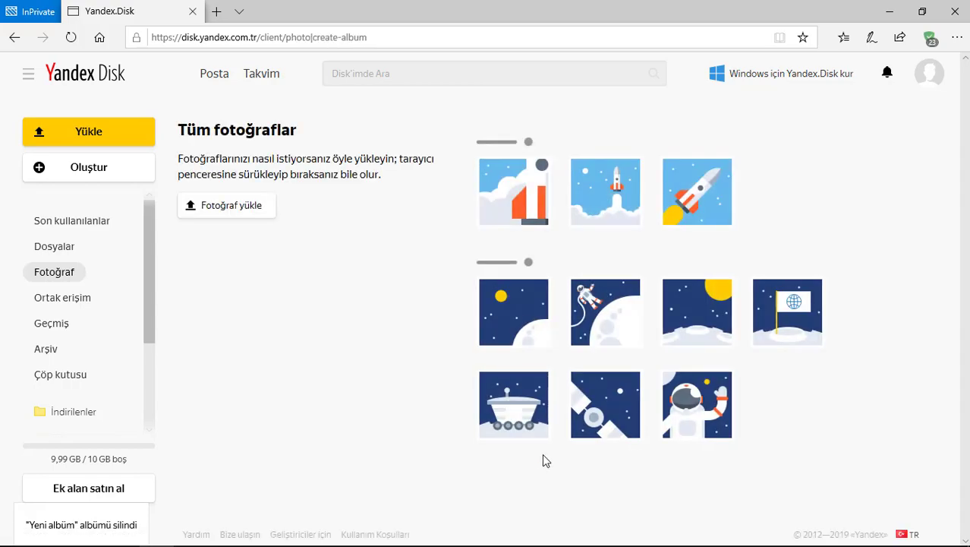
click(226, 216)
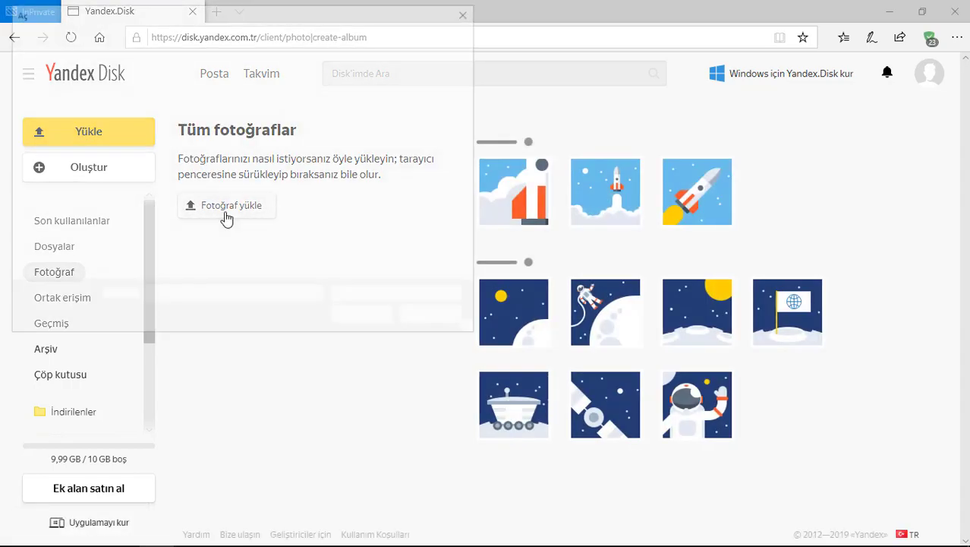
click(75, 189)
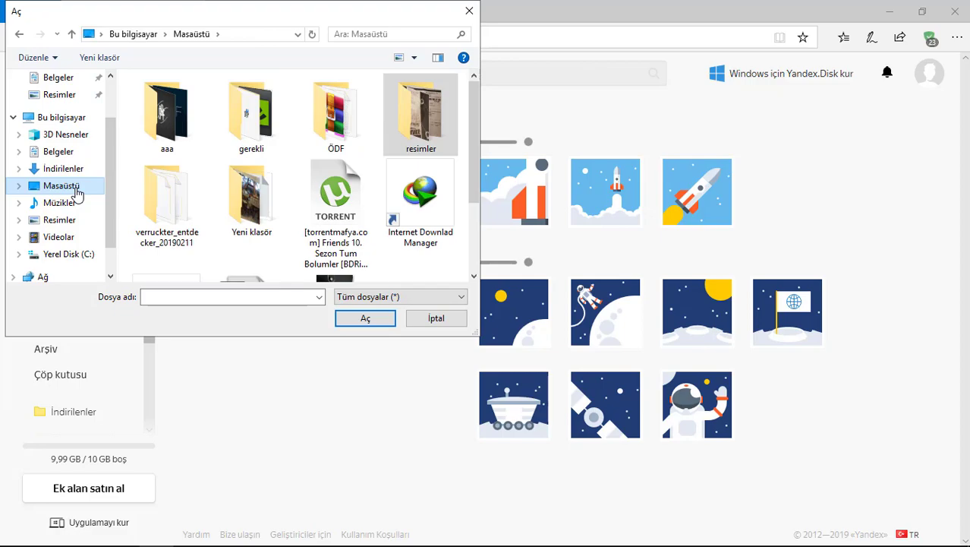
double_click(166, 114)
drag(177, 241, 338, 92)
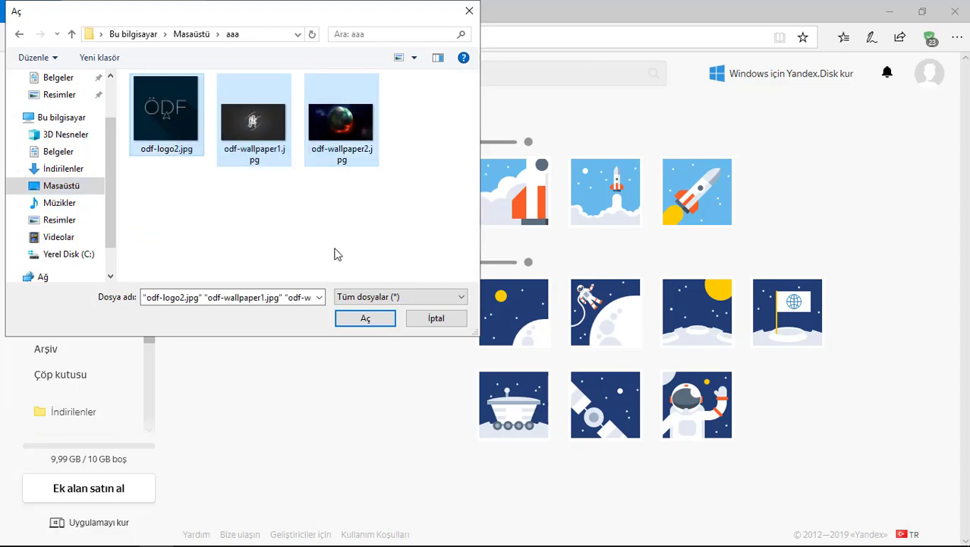
click(361, 317)
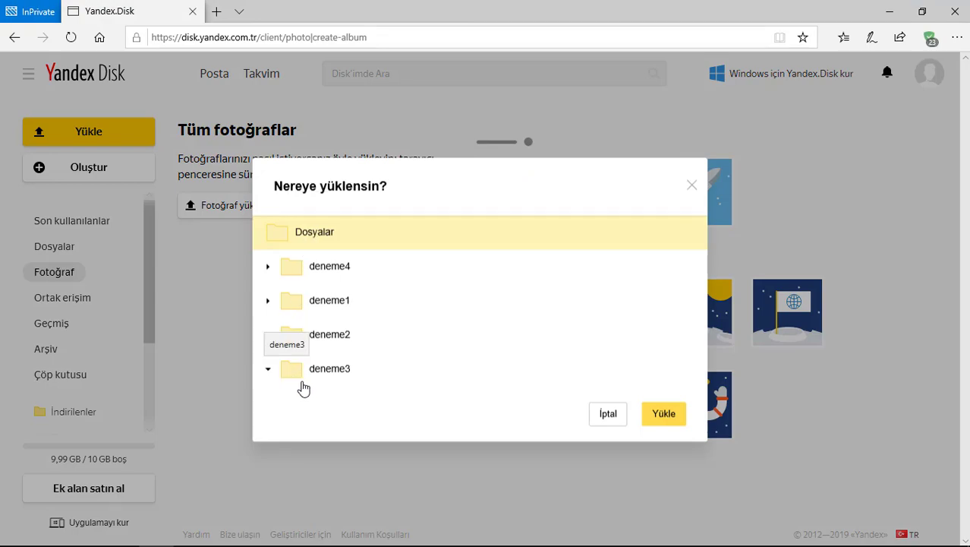
click(607, 415)
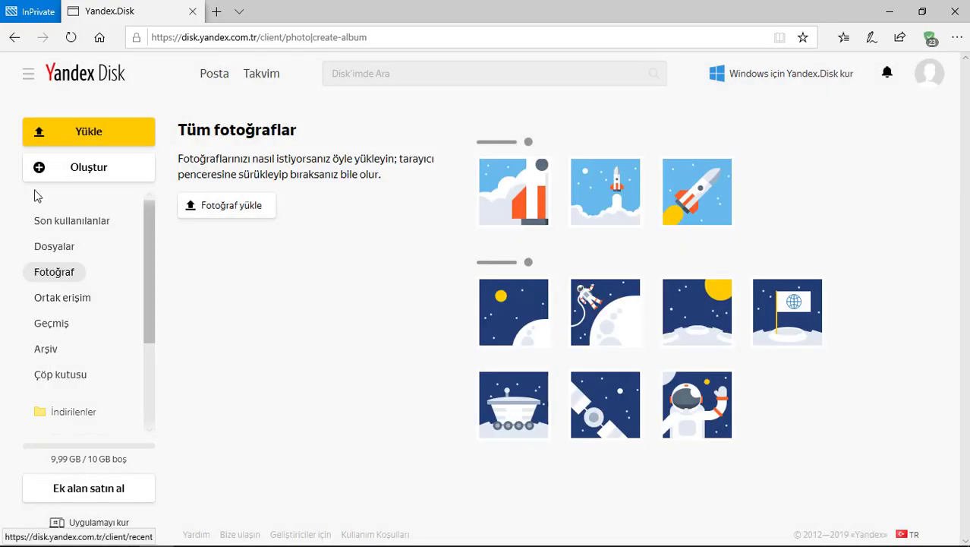
Step: Create a new folder named albüm inside Dosyalar
click(63, 178)
click(82, 236)
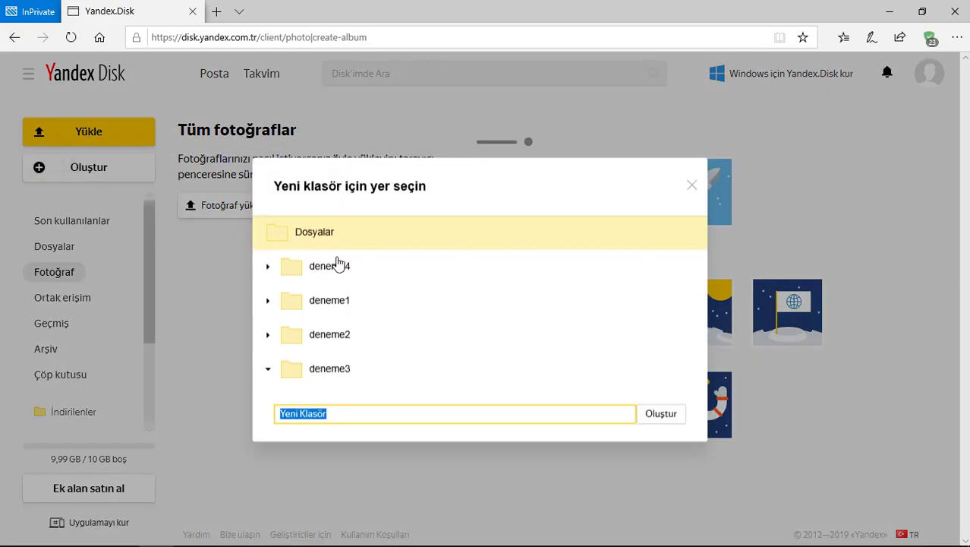
text(albüm)
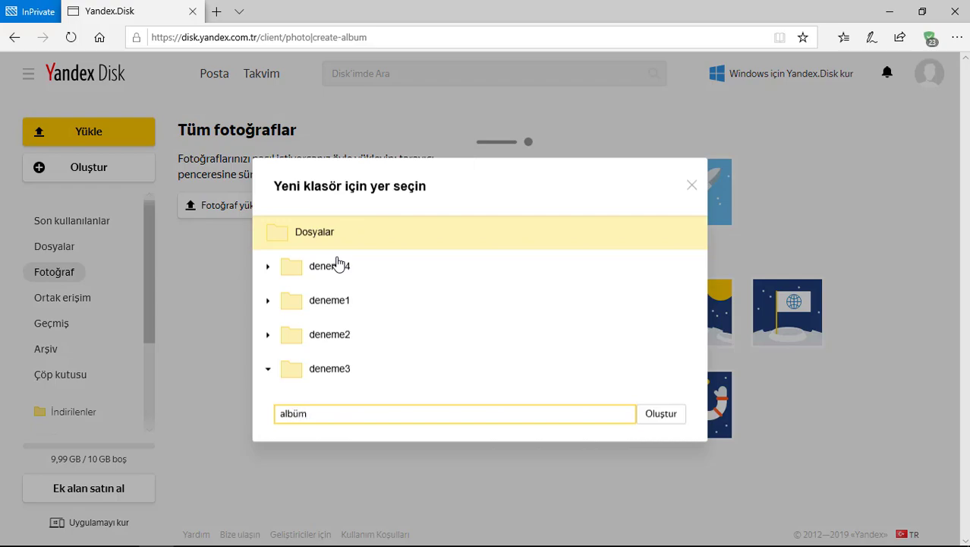
click(670, 419)
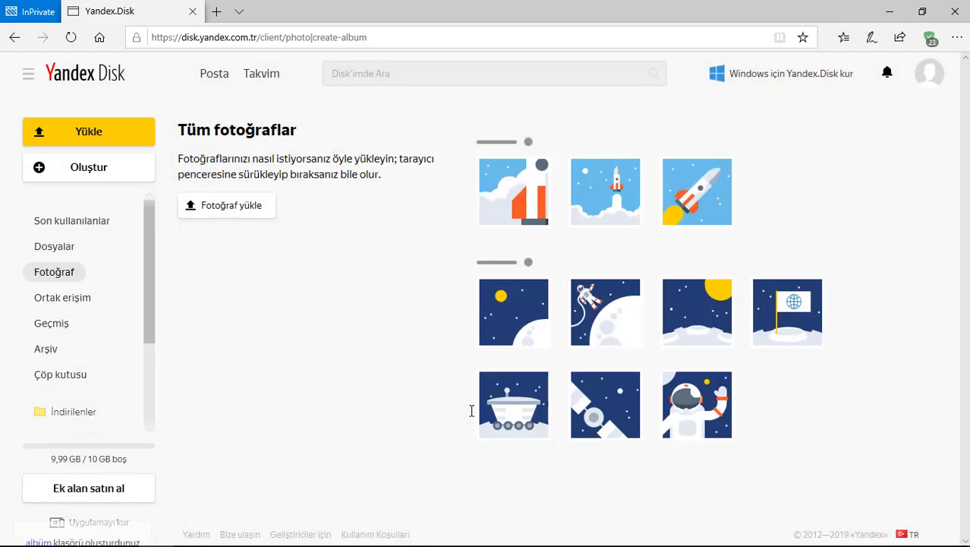
Step: Upload odf-logo2.jpg, odf-wallpaper1.jpg and odf-wallpaper2.jpg from the aaa desktop folder into the albüm folder
click(219, 205)
drag(167, 220, 374, 98)
click(369, 318)
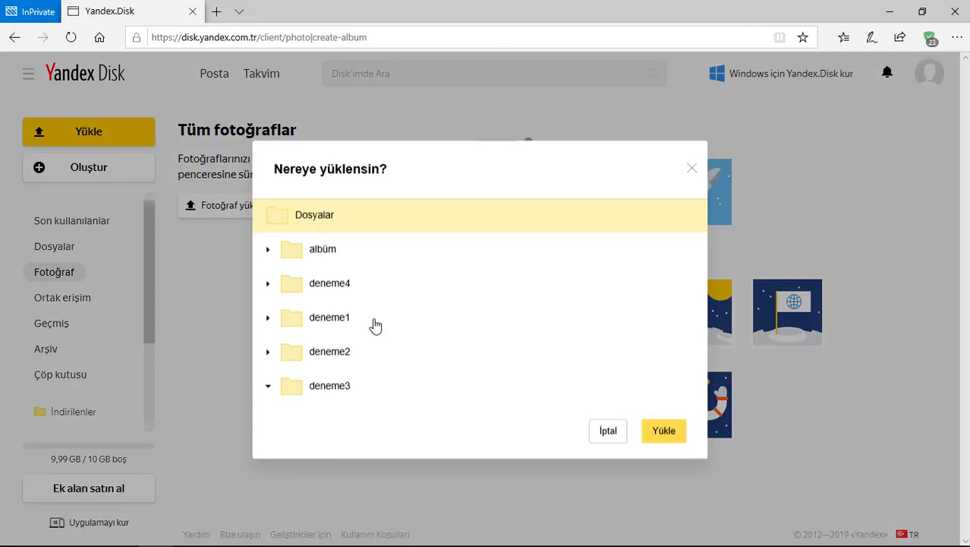
click(325, 251)
click(674, 430)
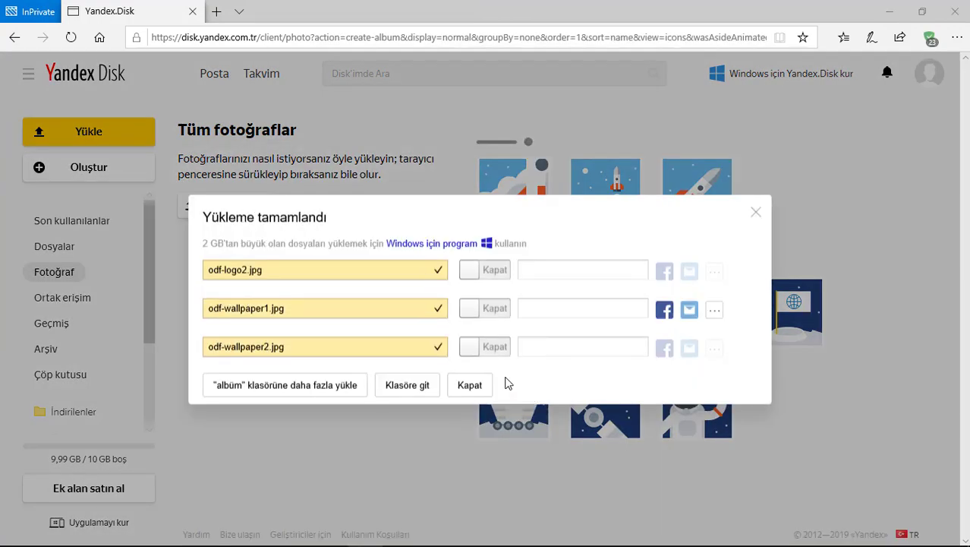
Step: Create a new photo album from the three images inside the albüm folder
click(468, 386)
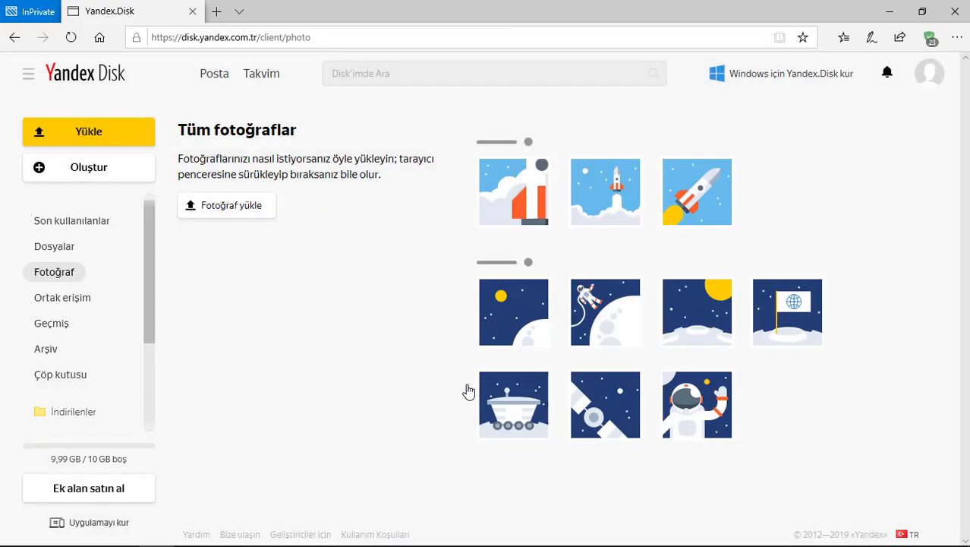
click(55, 252)
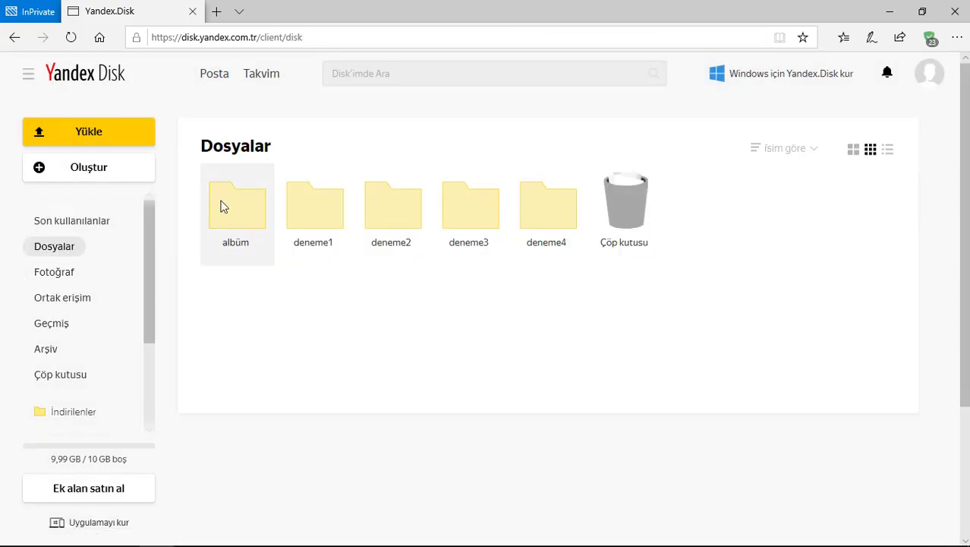
double_click(222, 205)
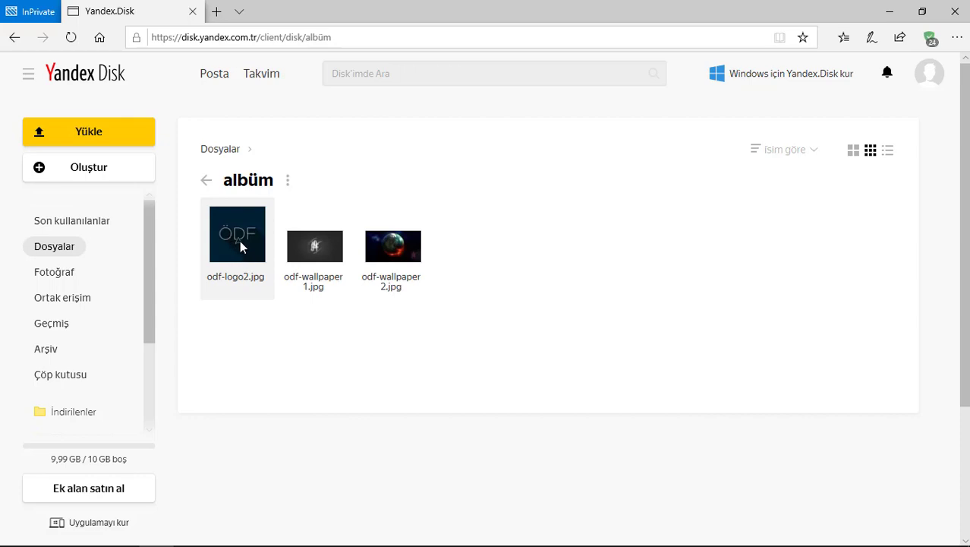
ctrl+click(307, 246)
ctrl+click(391, 251)
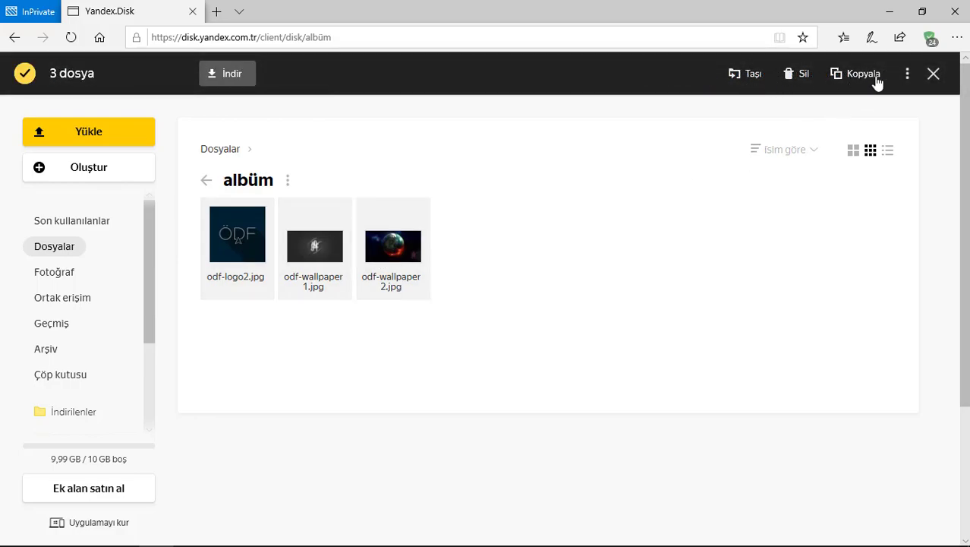
click(910, 75)
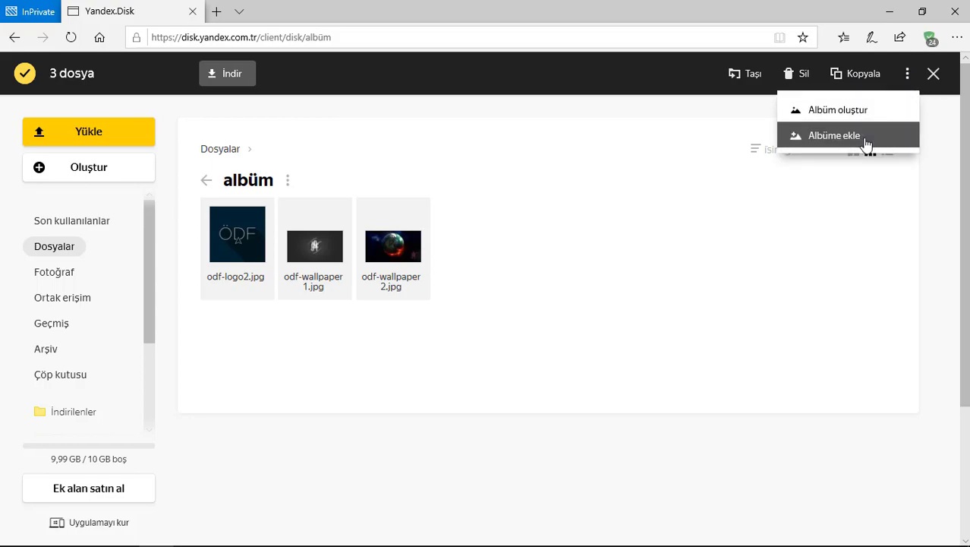
click(868, 114)
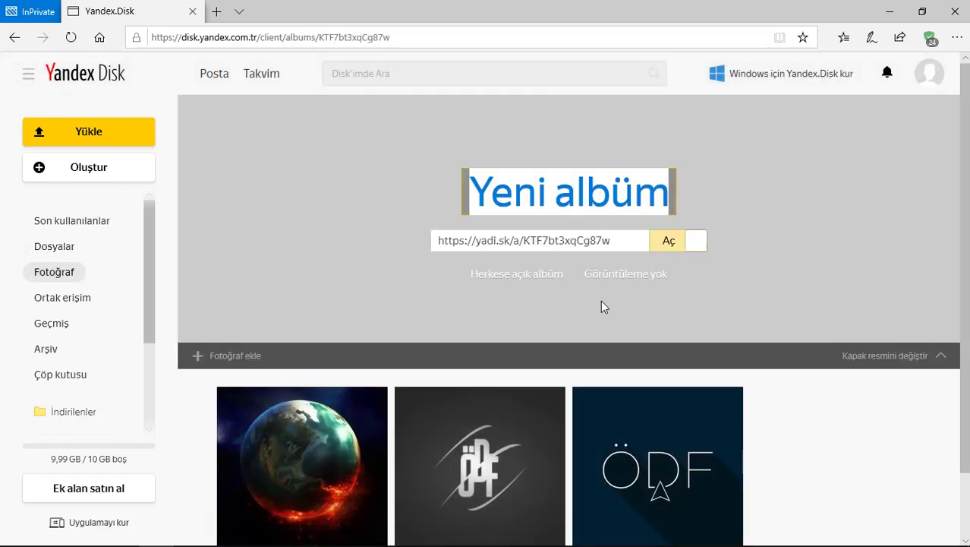
Step: Name the new album uzmanim.net
click(669, 197)
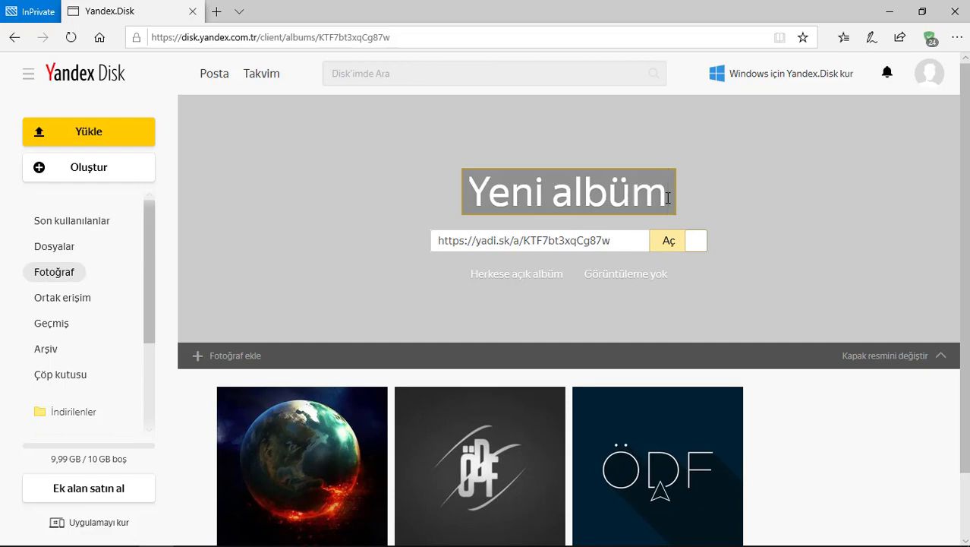
key(BackSpace)
key(BackSpace)
key(BackSpace)
key(BackSpace)
key(BackSpace)
key(BackSpace)
key(BackSpace)
key(BackSpace)
key(BackSpace)
key(BackSpace)
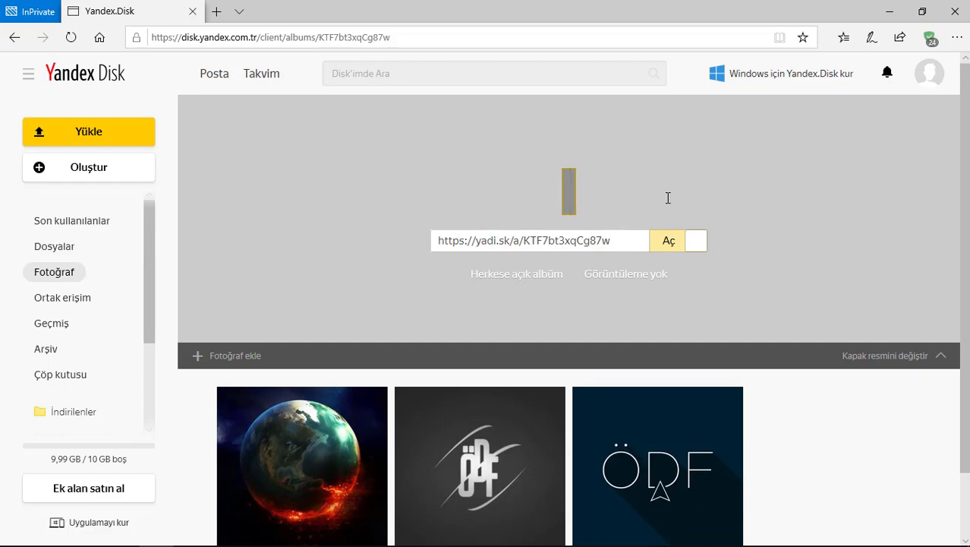
text(a)
key(BackSpace)
text(uzma)
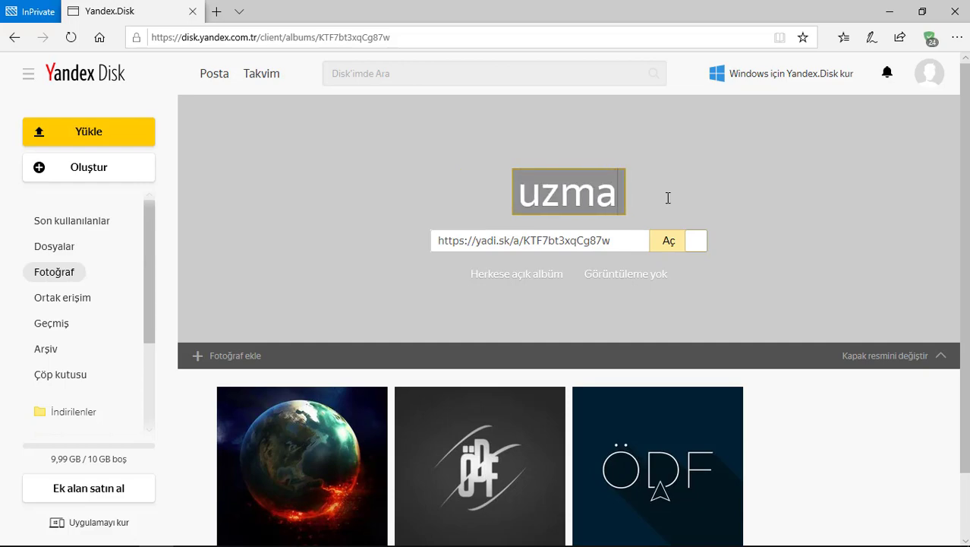
text(nim.net)
click(754, 302)
Step: Change the album's cover picture to the ÖDF logo image odf-logo2.jpg
scroll(667, 313, down, 1)
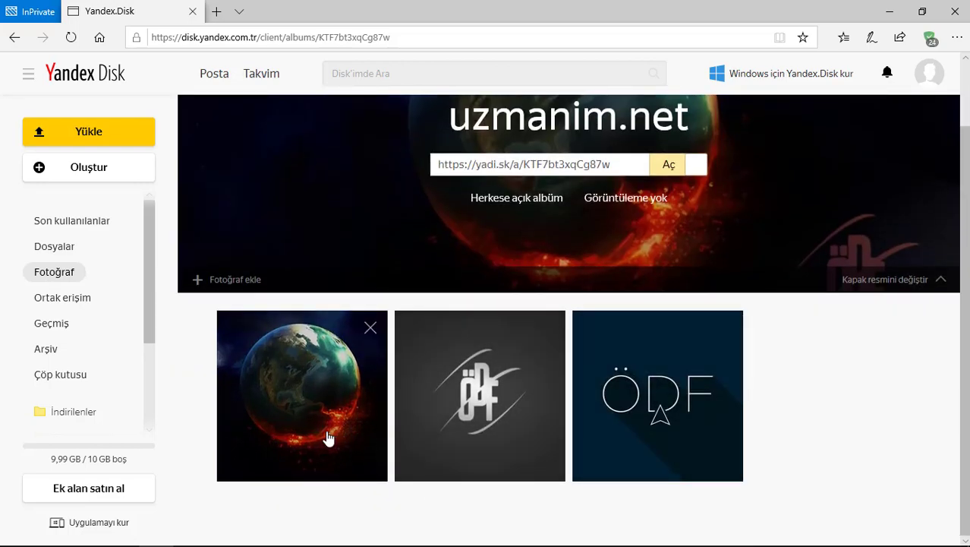
scroll(904, 364, up, 1)
click(901, 363)
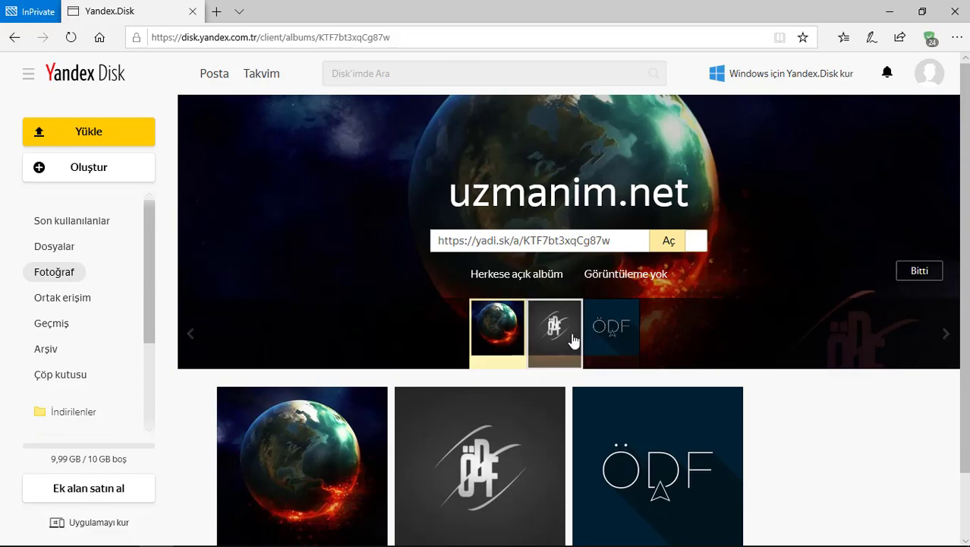
click(599, 336)
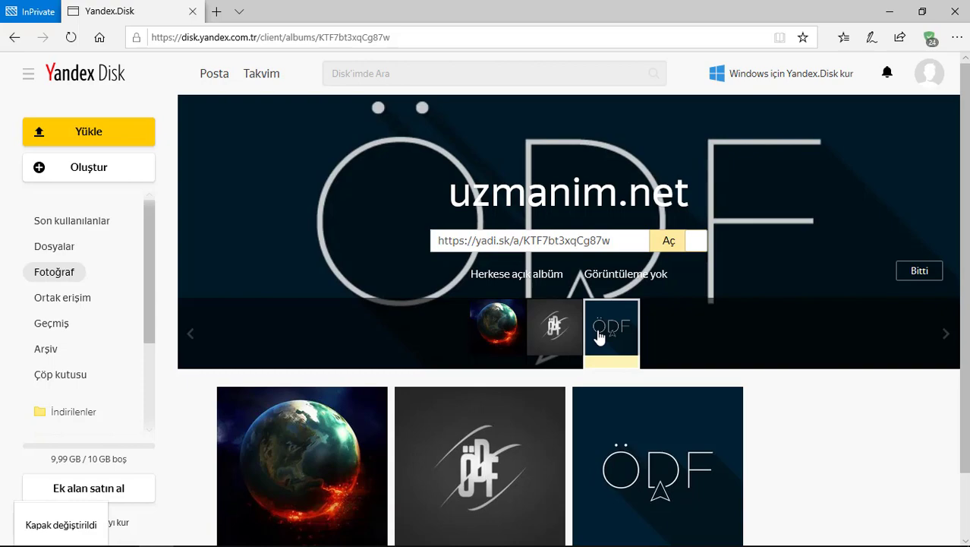
click(737, 301)
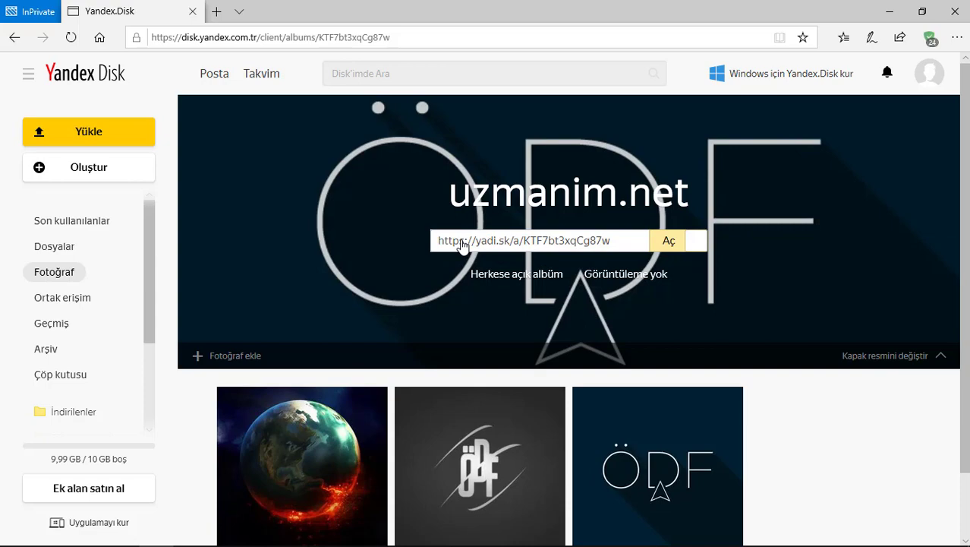
Step: Copy the public link of the uzmanim.net album
click(521, 243)
key(ctrl+c)
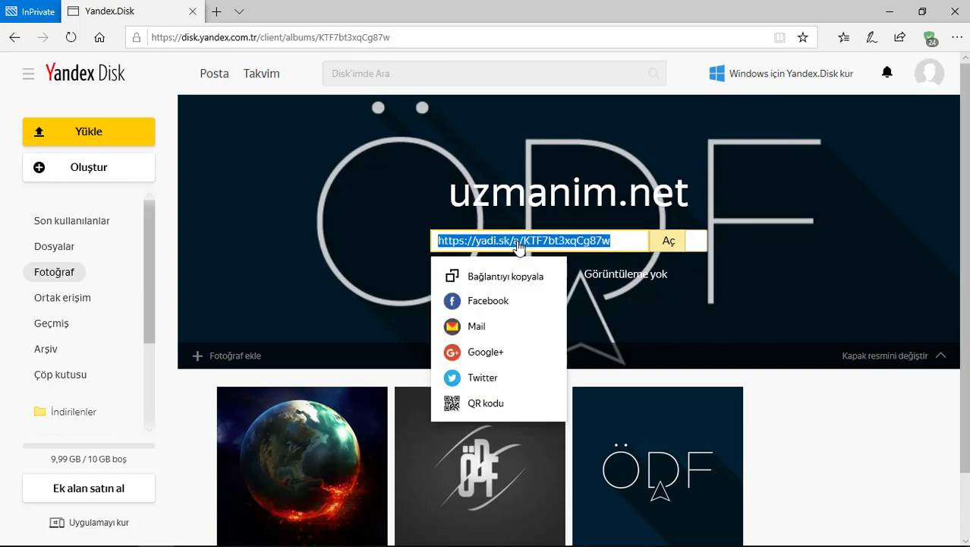
click(509, 279)
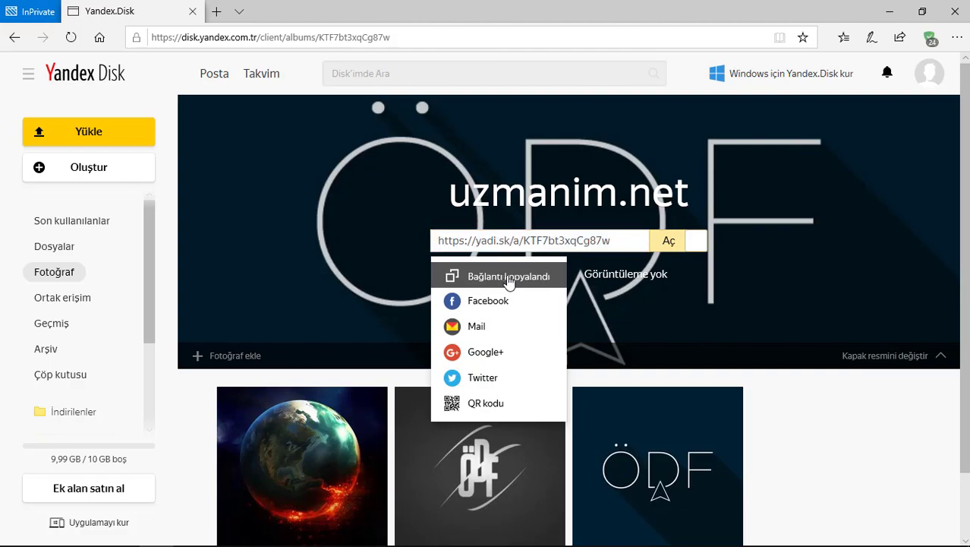
Step: Open the copied album link in a new browser tab to check the shared page, and return to the album
click(216, 11)
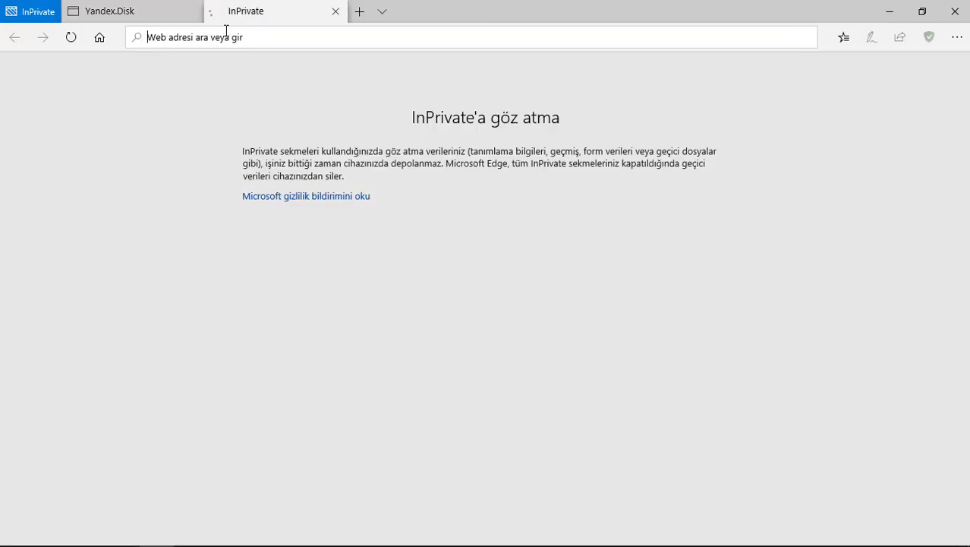
right_click(230, 35)
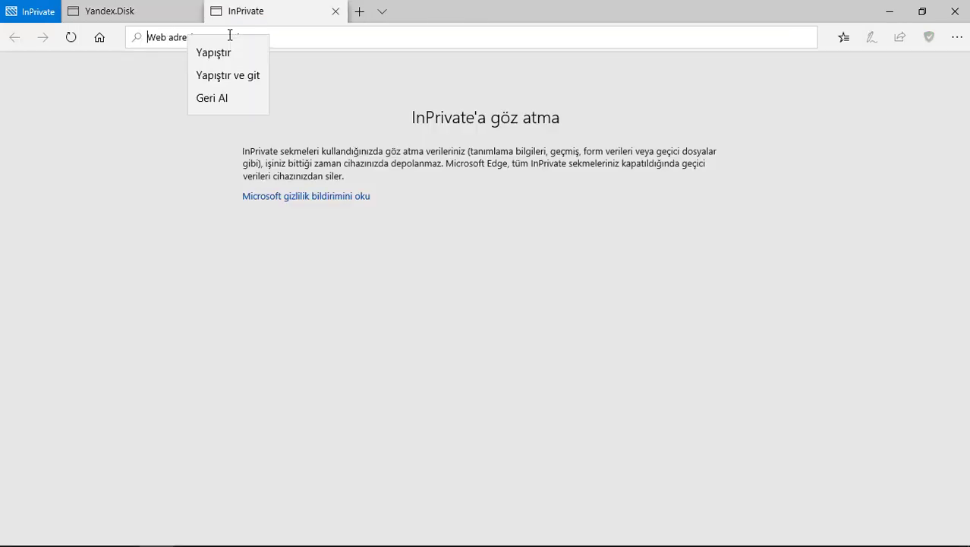
click(228, 75)
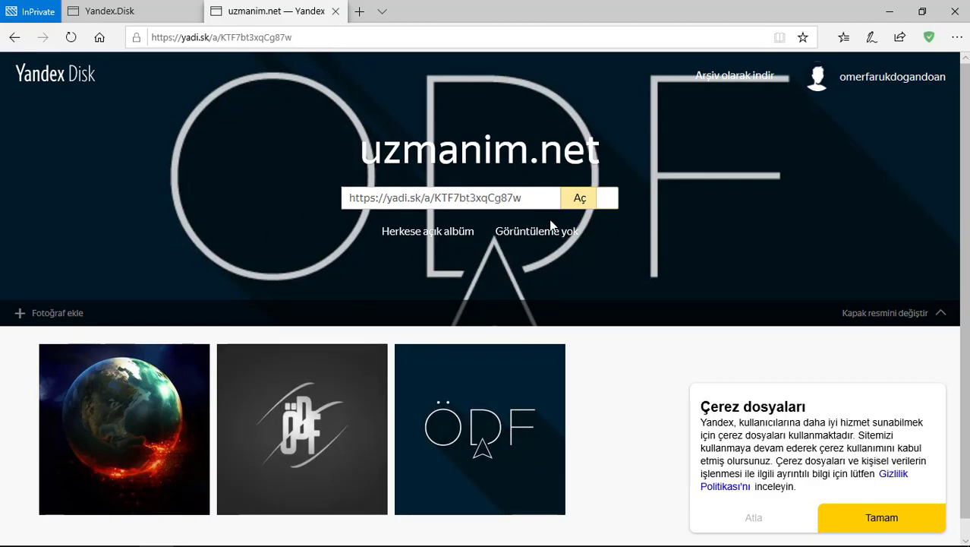
click(335, 11)
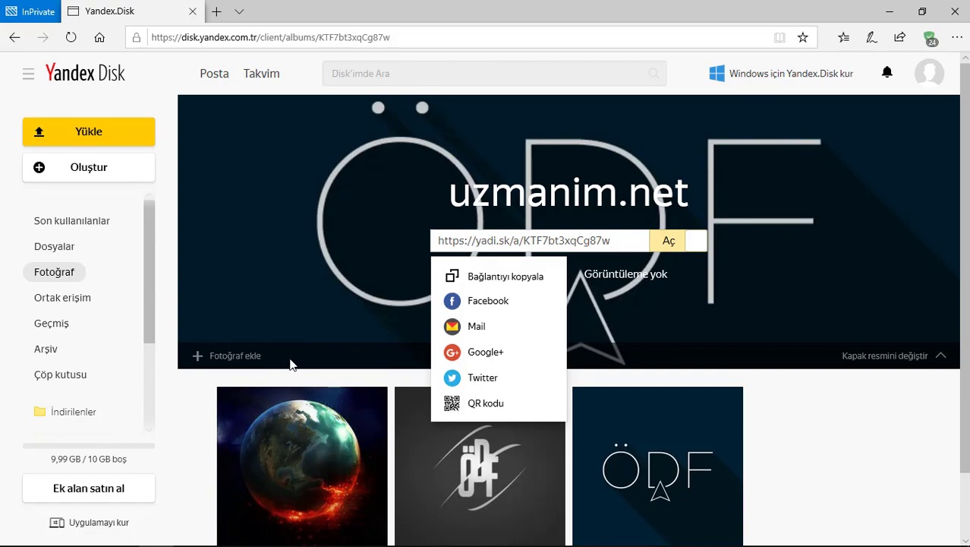
click(193, 396)
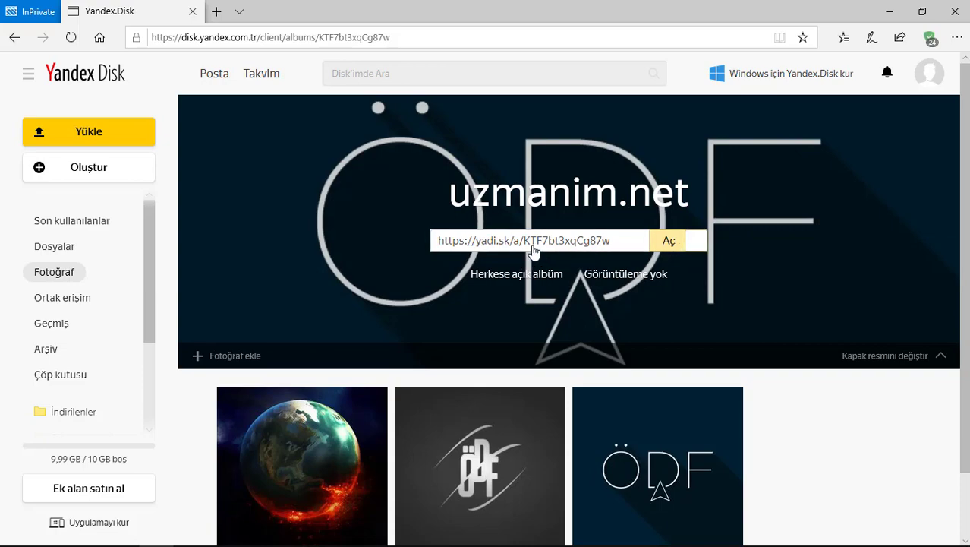
Step: Turn off public access to the uzmanim.net album and open its copied link in a new tab
click(671, 241)
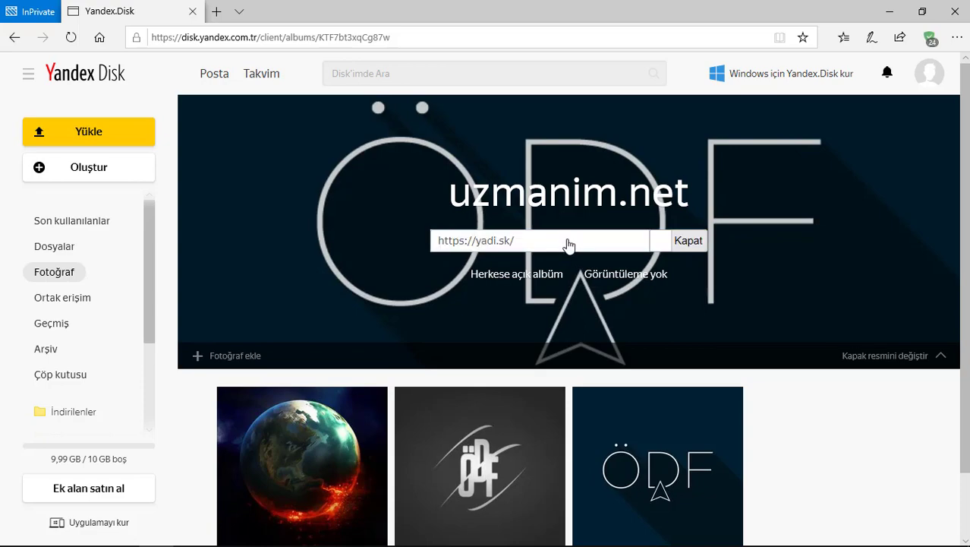
click(217, 12)
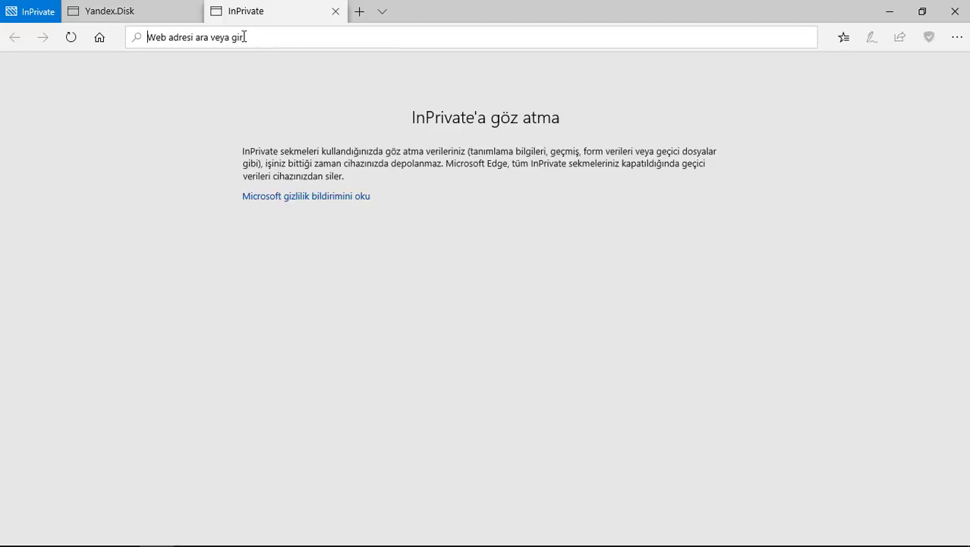
right_click(241, 36)
click(258, 74)
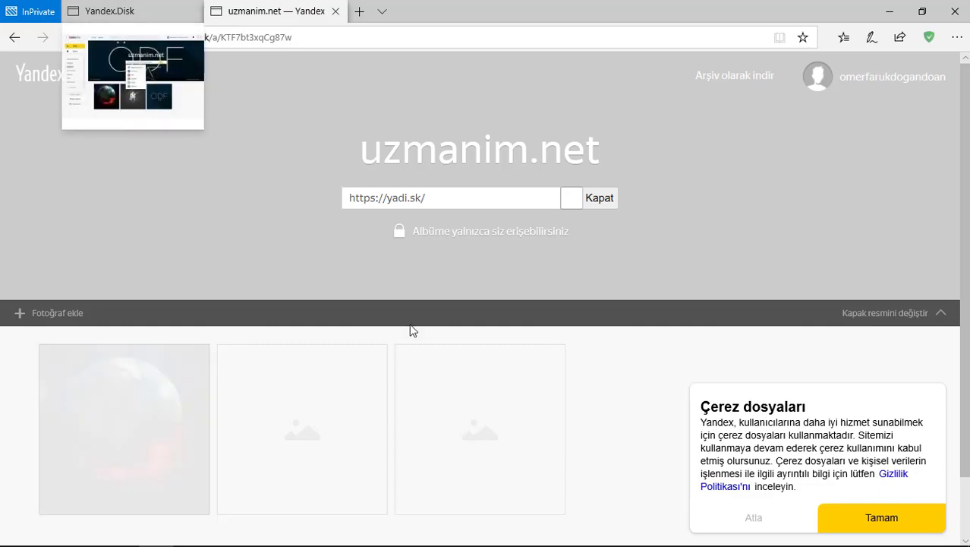
Step: Open the album link in a Chrome incognito window to check access without signing in, and close that window
click(890, 11)
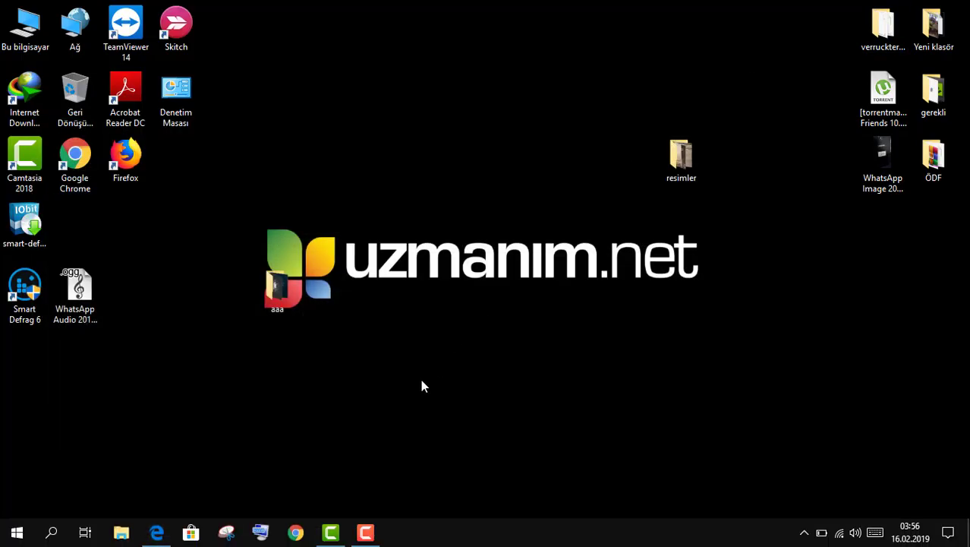
right_click(300, 531)
click(298, 445)
right_click(256, 35)
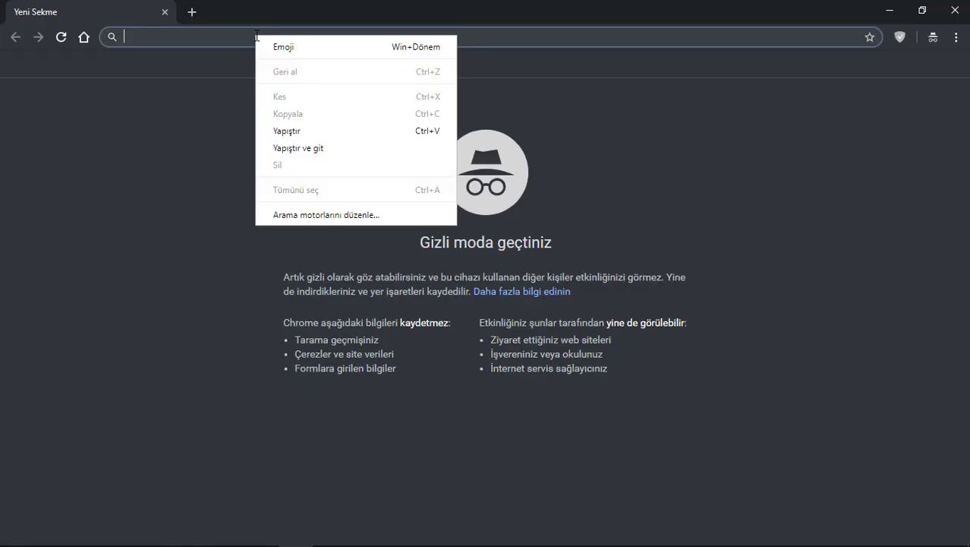
click(316, 150)
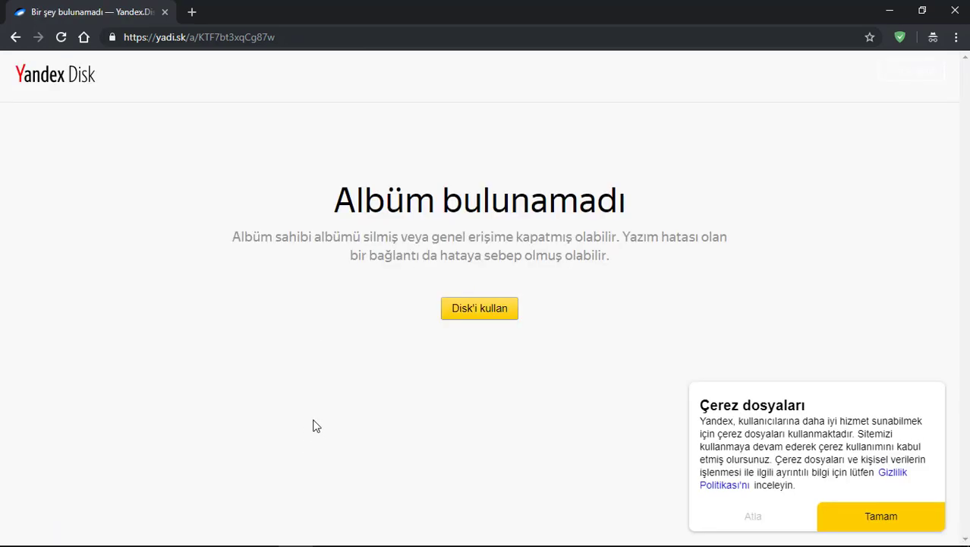
drag(335, 206, 595, 214)
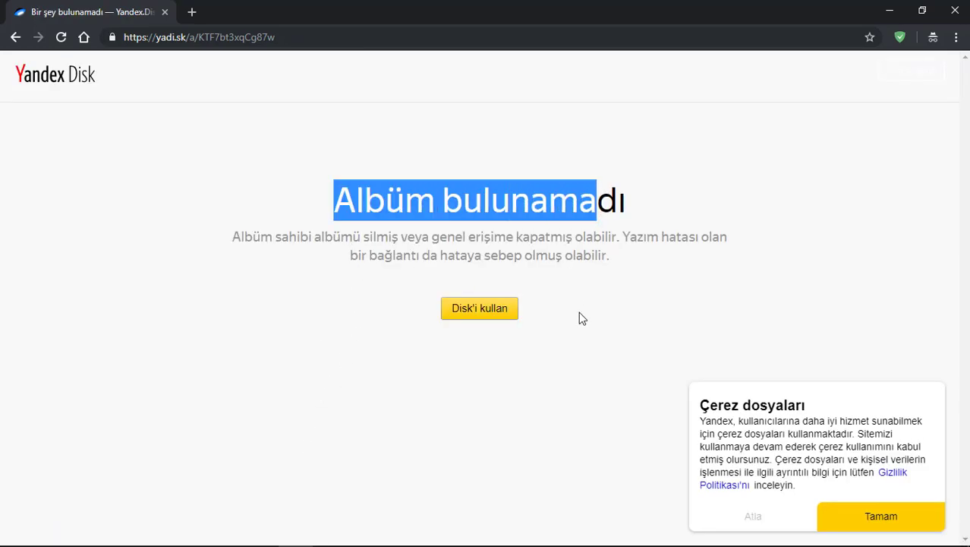
click(579, 319)
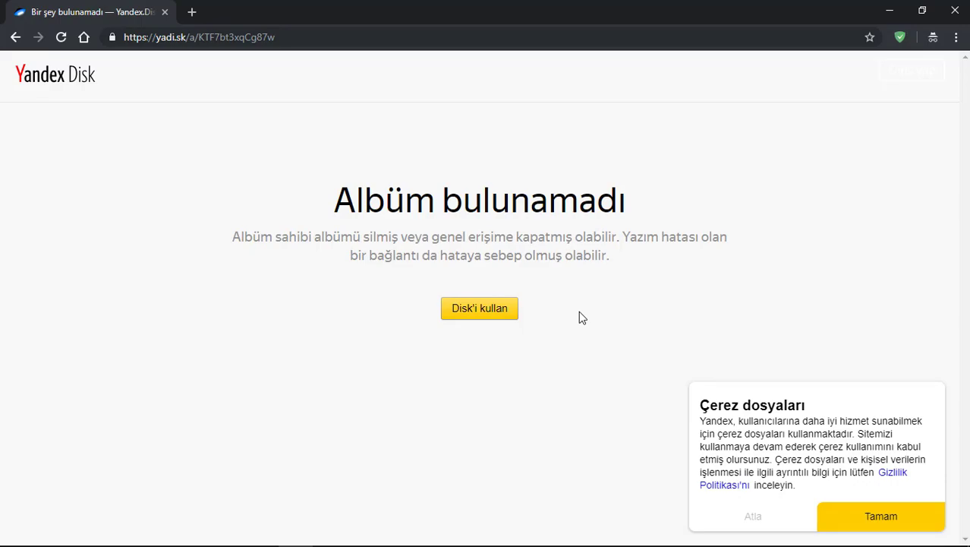
click(955, 11)
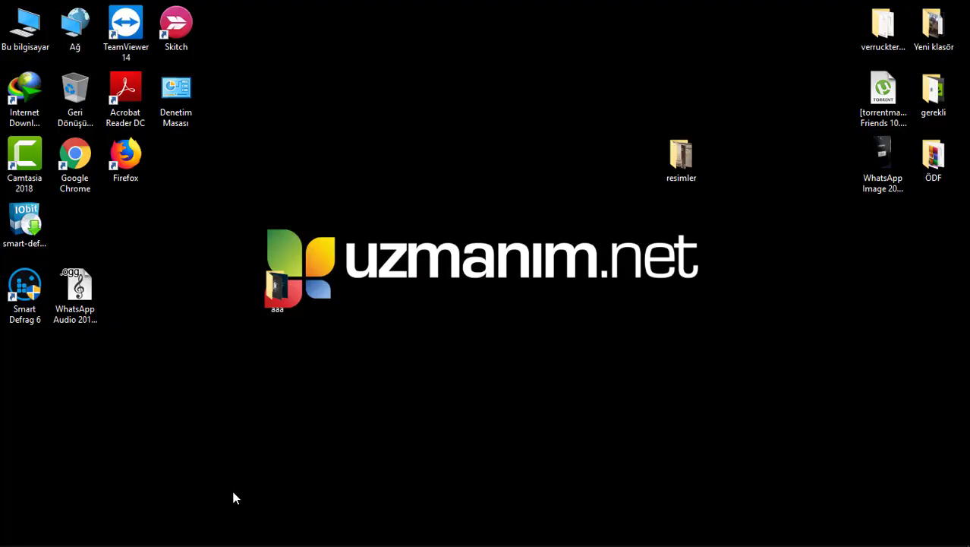
Step: Switch back to Edge, close the shared album page's tab and go to Dosyalar
mouse_move(155, 539)
click(182, 459)
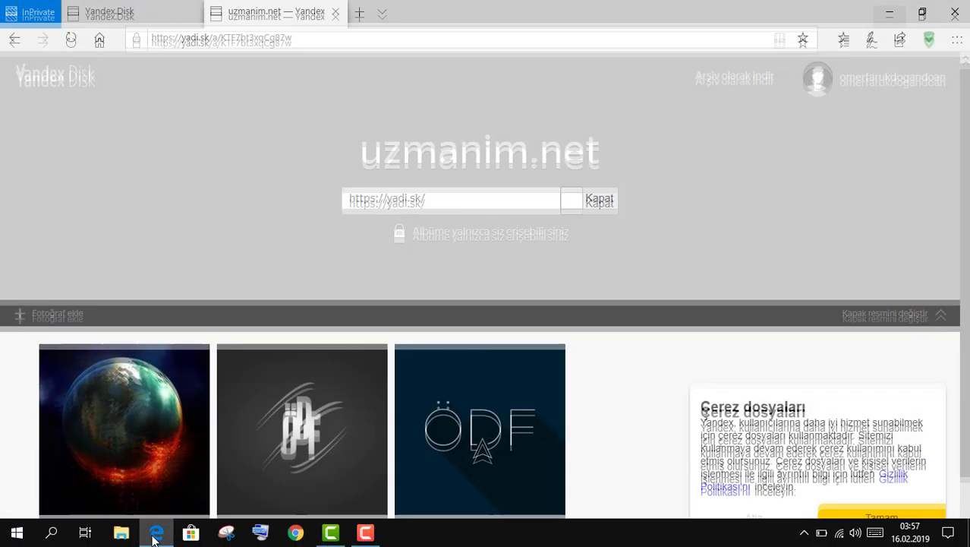
click(335, 10)
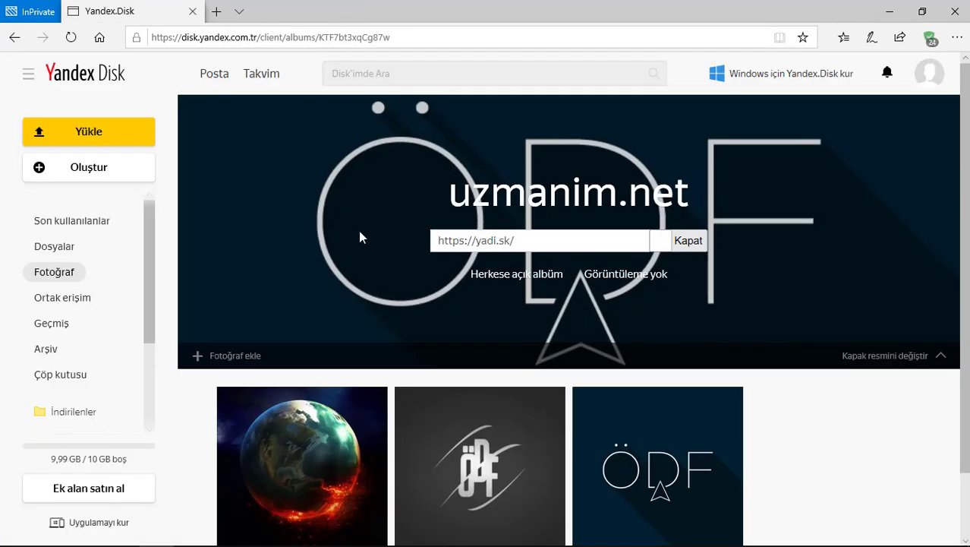
click(55, 250)
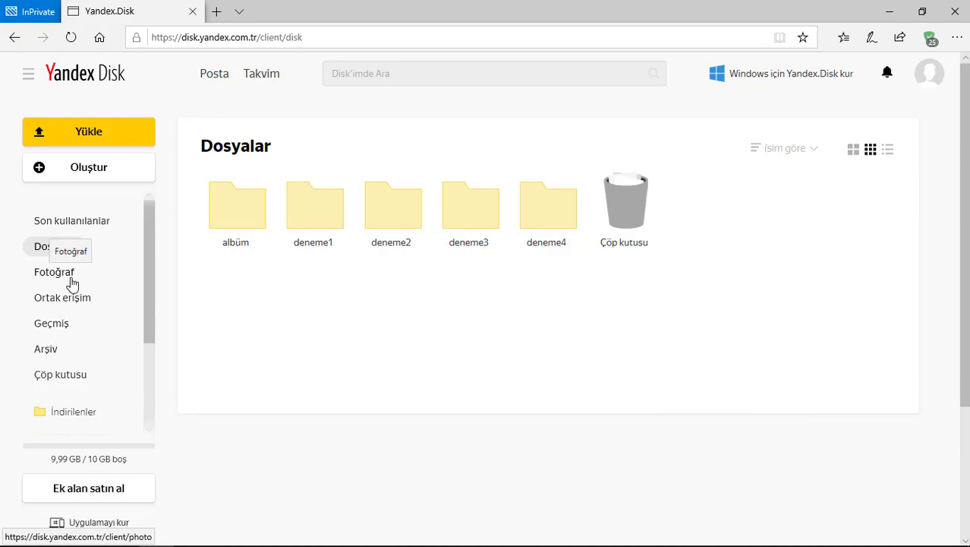
Step: Examine the recently used files, select odf-wallpaper2.jpg there and return to Dosyalar
click(56, 224)
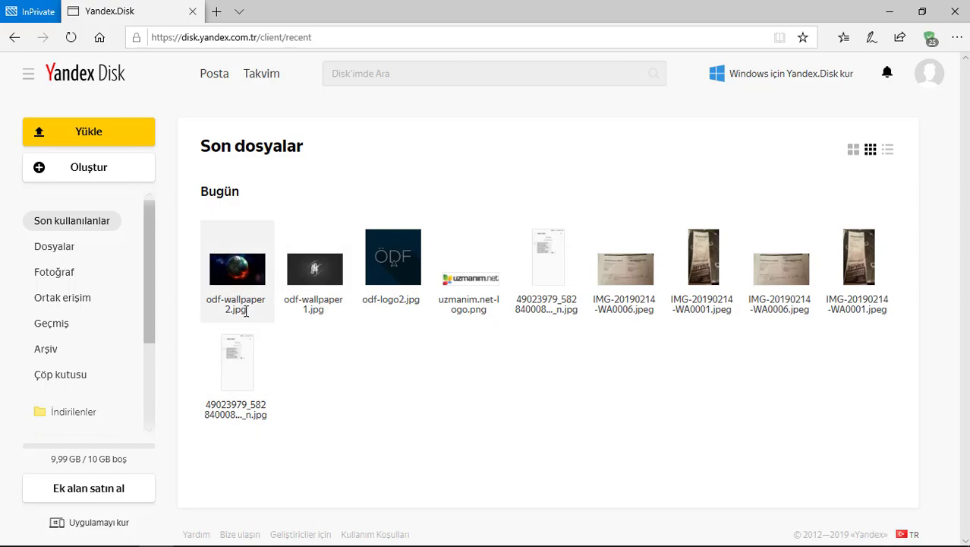
click(244, 287)
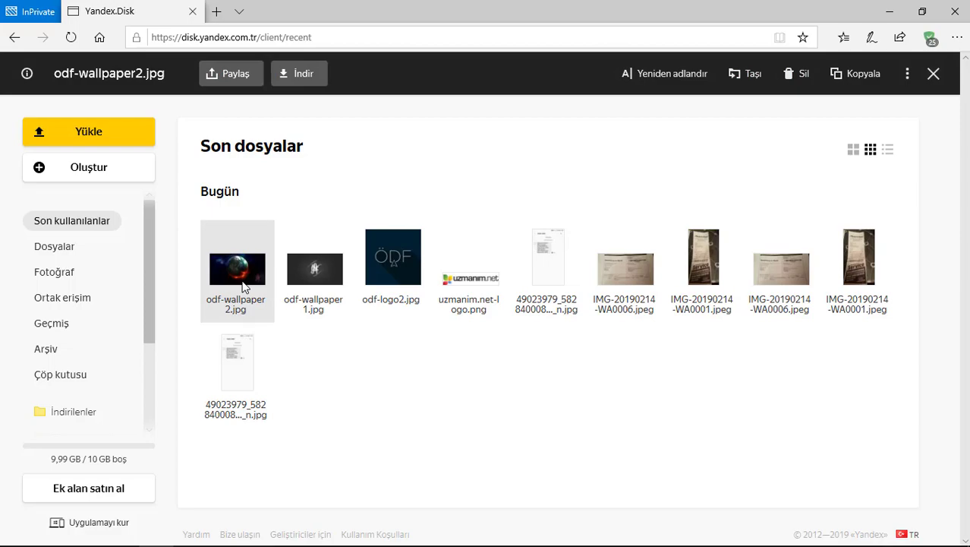
click(62, 249)
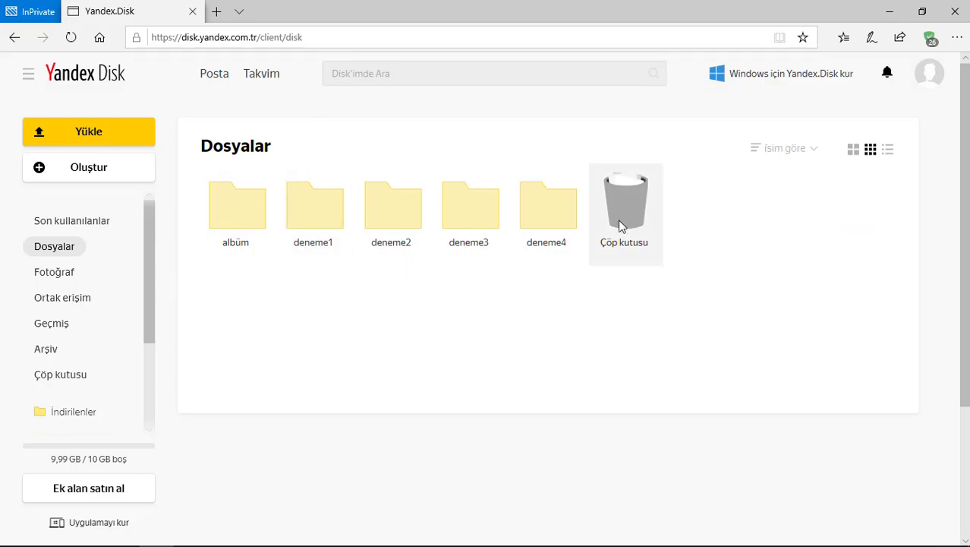
Step: Delete the deneme1 folder and permanently empty the Çöp kutusu, returning to Dosyalar
right_click(322, 221)
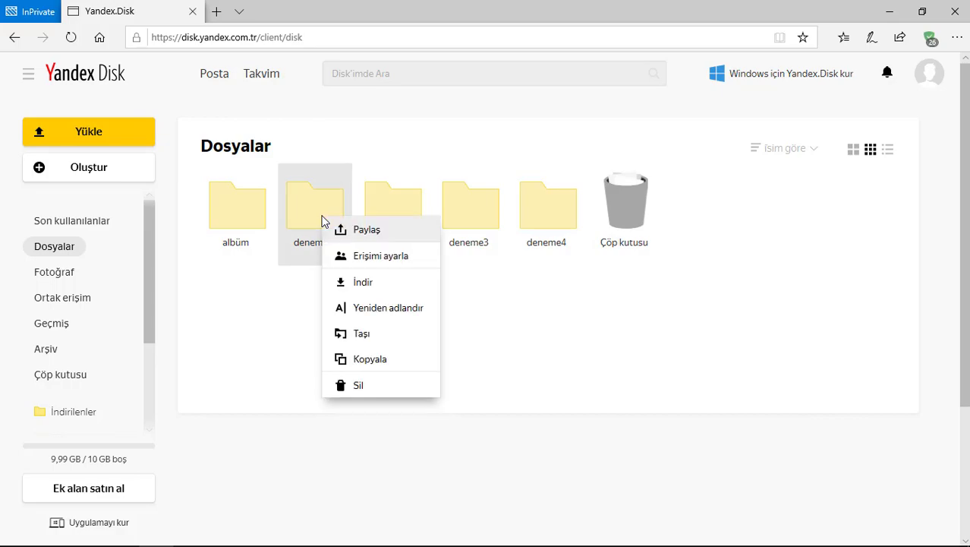
click(367, 390)
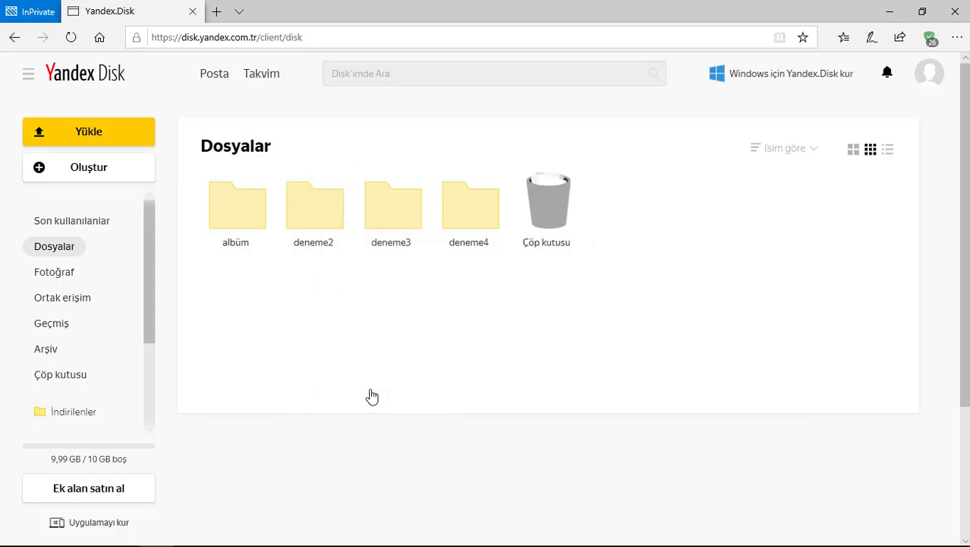
double_click(555, 225)
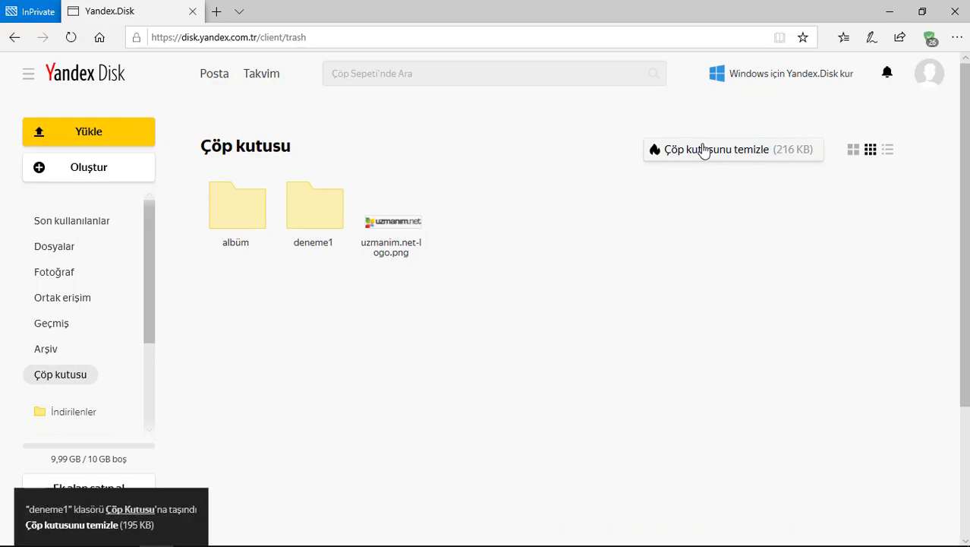
click(758, 157)
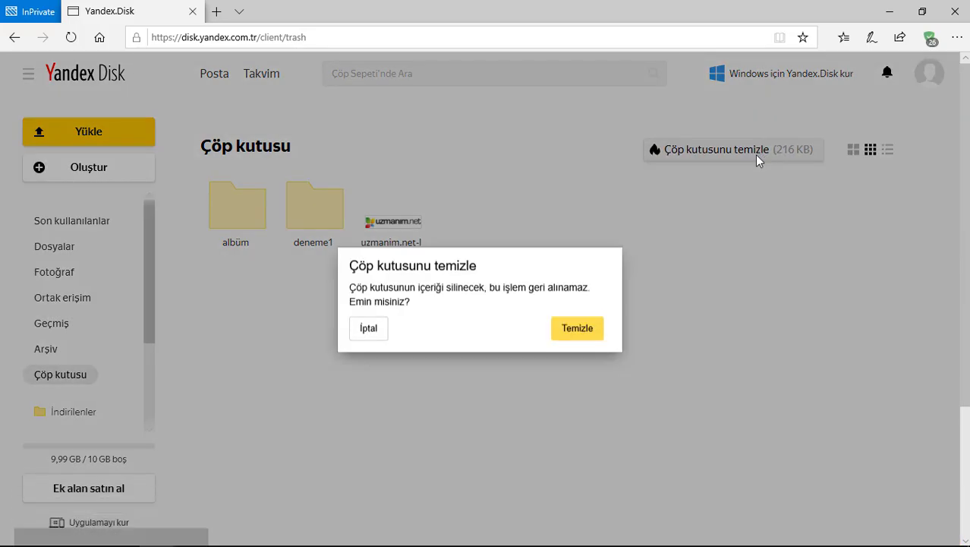
click(580, 331)
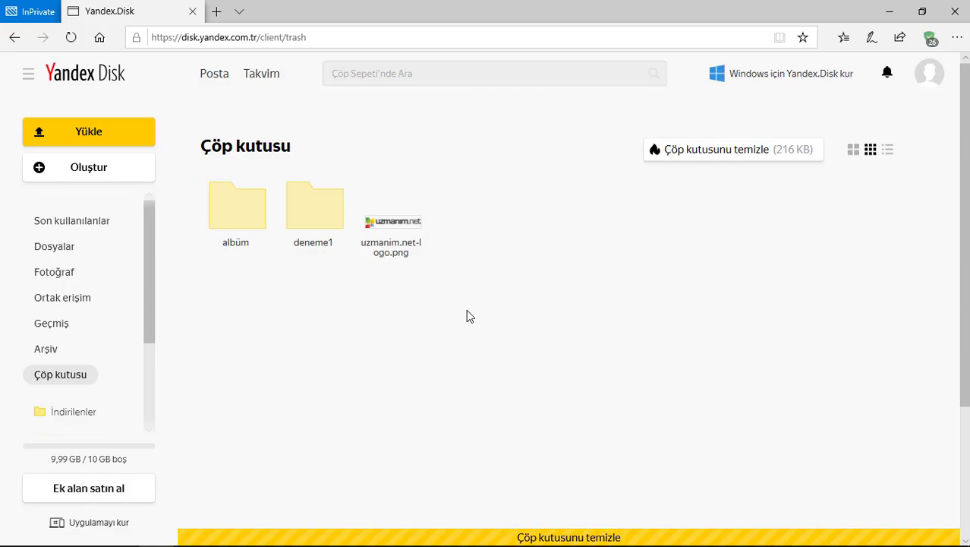
click(55, 246)
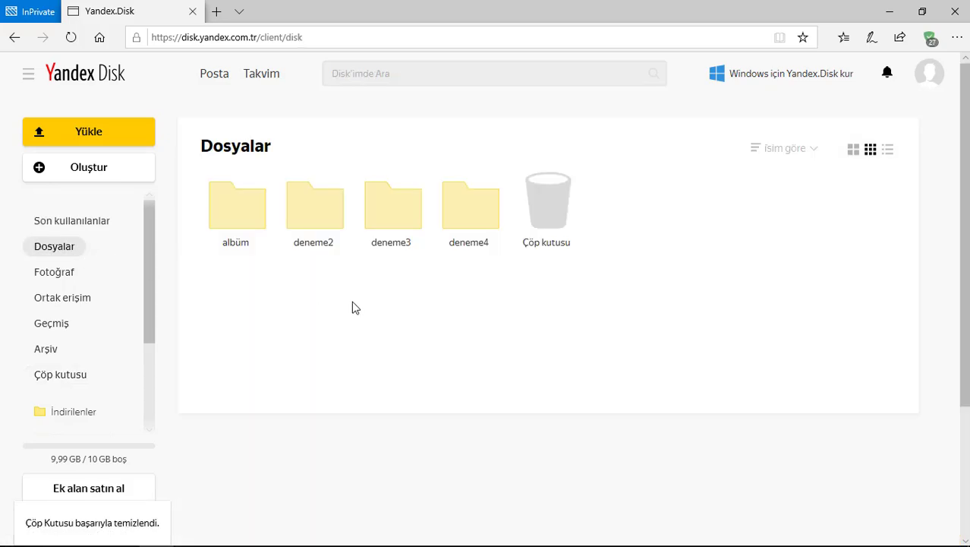
Step: Examine the uzmanim.net album's options under Fotoğraf and the public links page under Ortak erişim, and return to Dosyalar
click(58, 278)
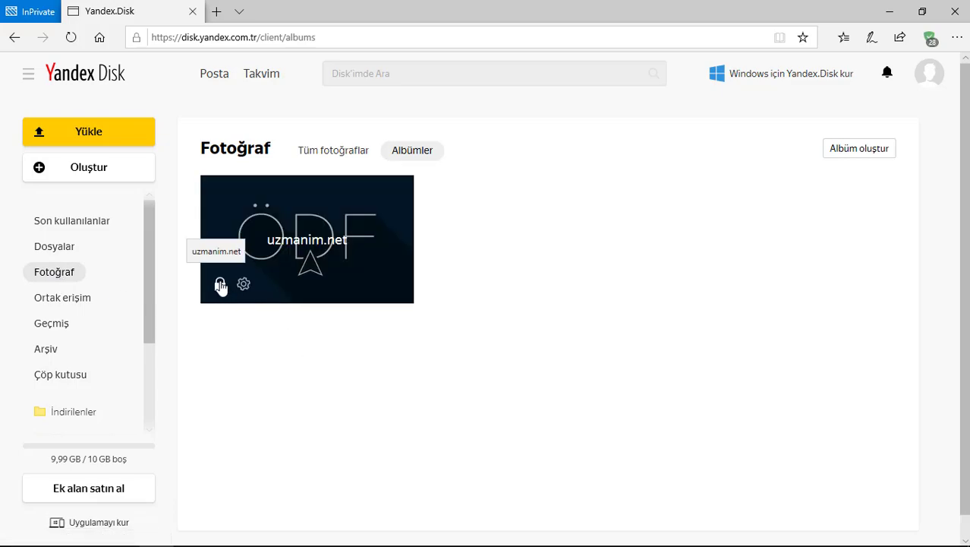
click(243, 286)
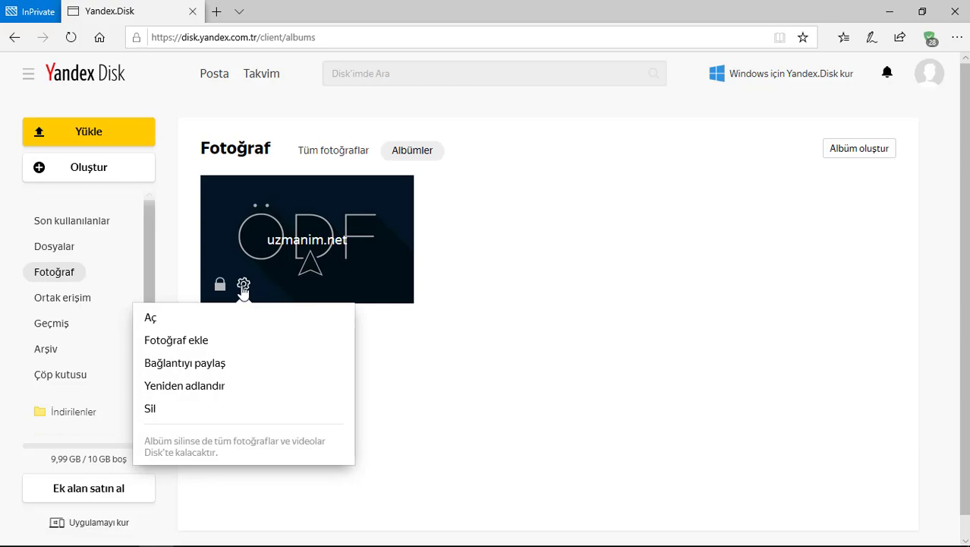
click(243, 286)
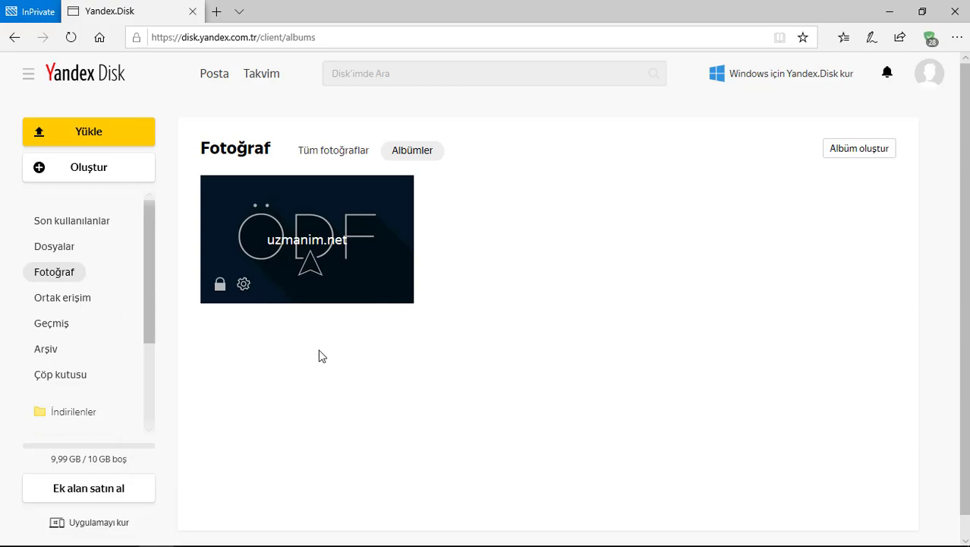
click(44, 248)
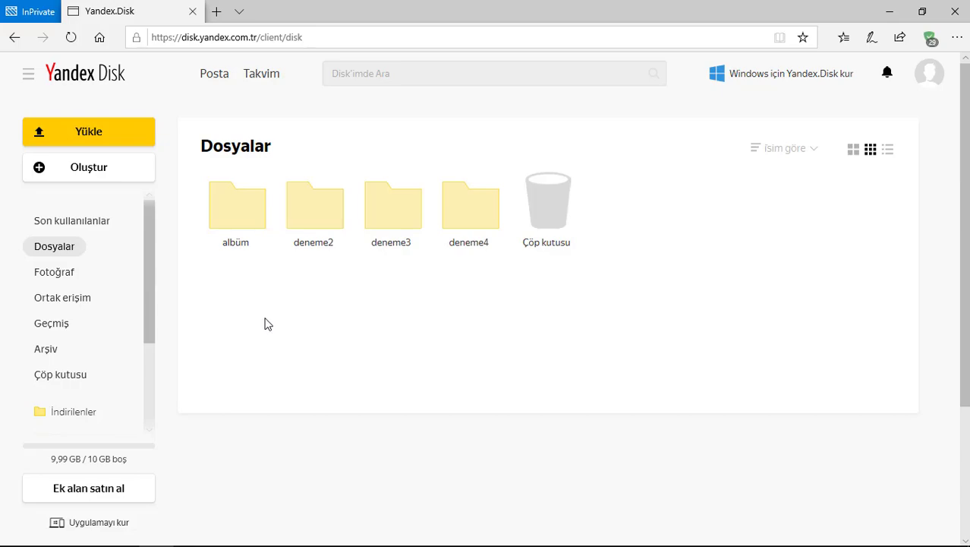
click(66, 280)
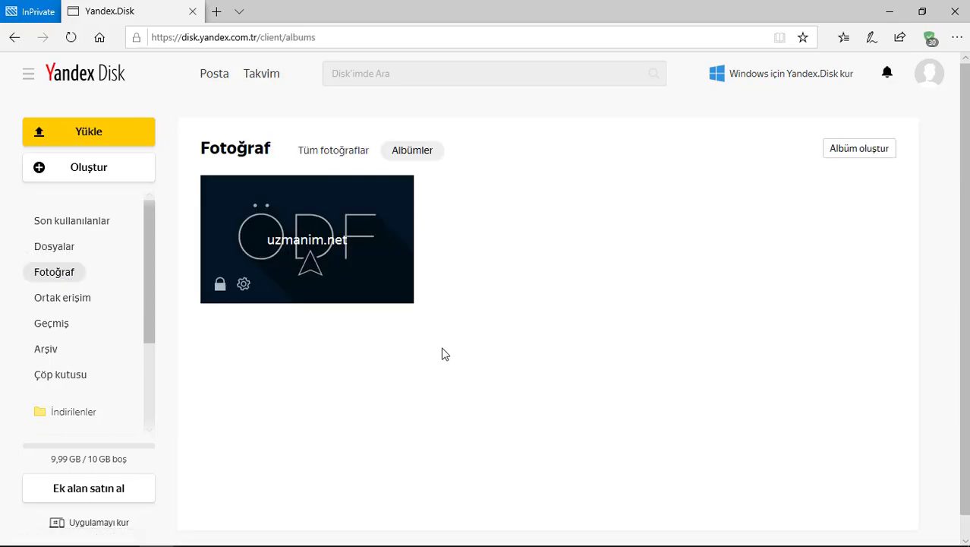
click(860, 158)
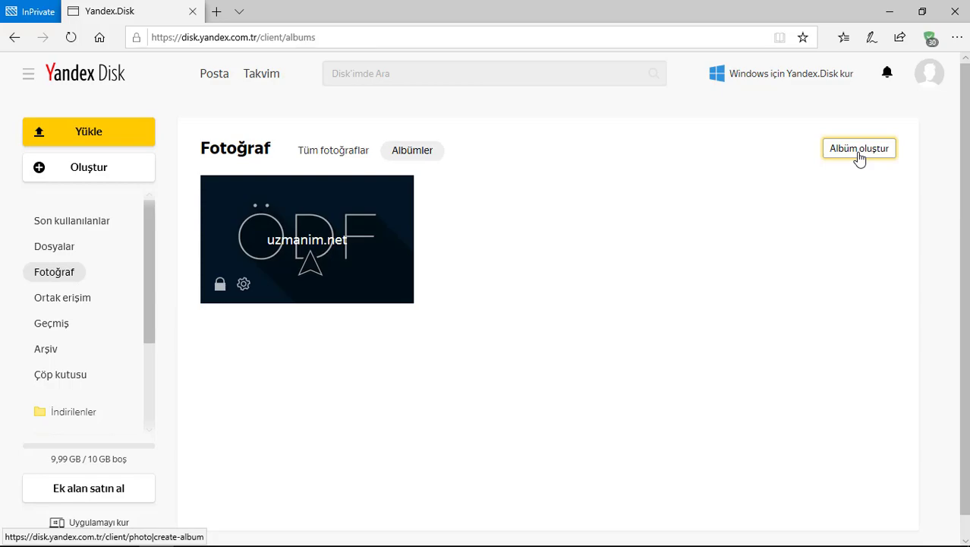
click(69, 299)
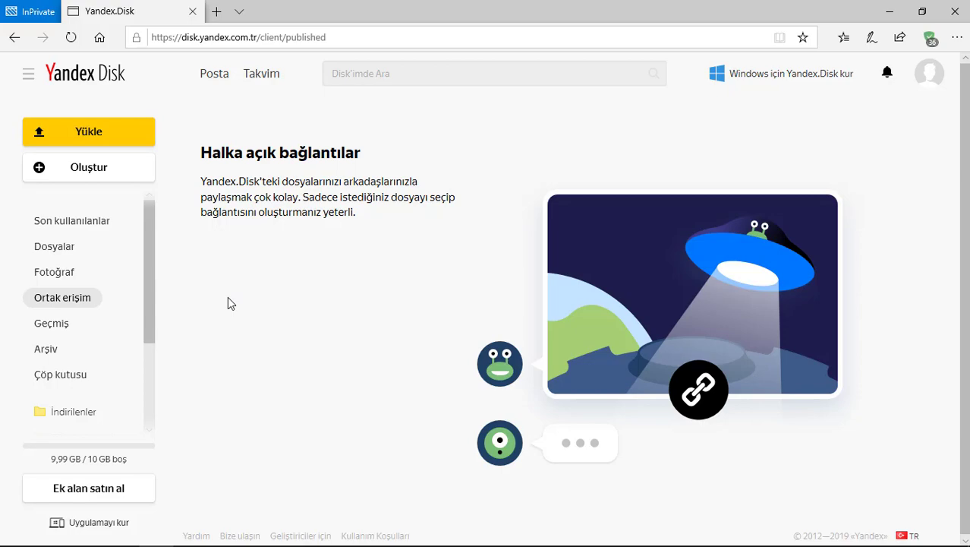
click(57, 250)
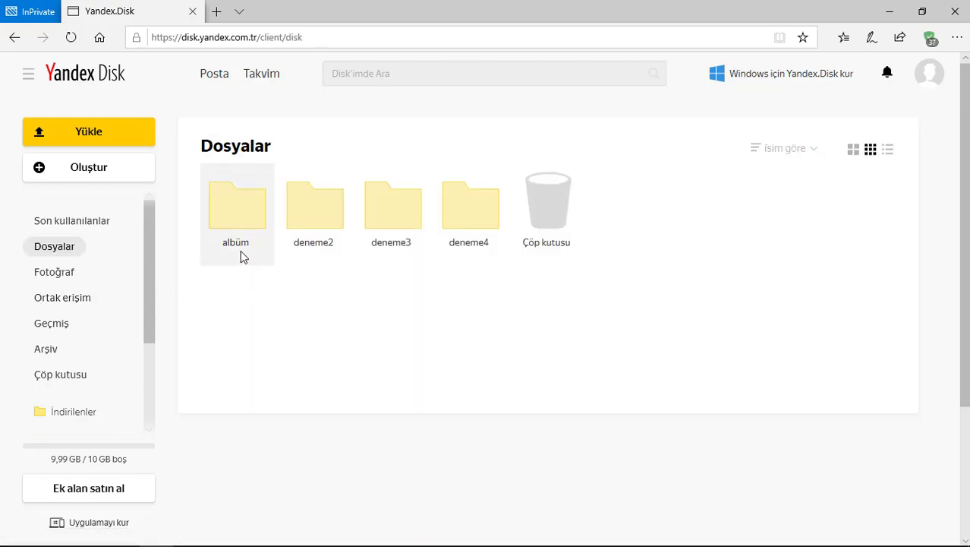
Step: Share the albüm folder through a public link and copy that link
right_click(237, 212)
click(305, 225)
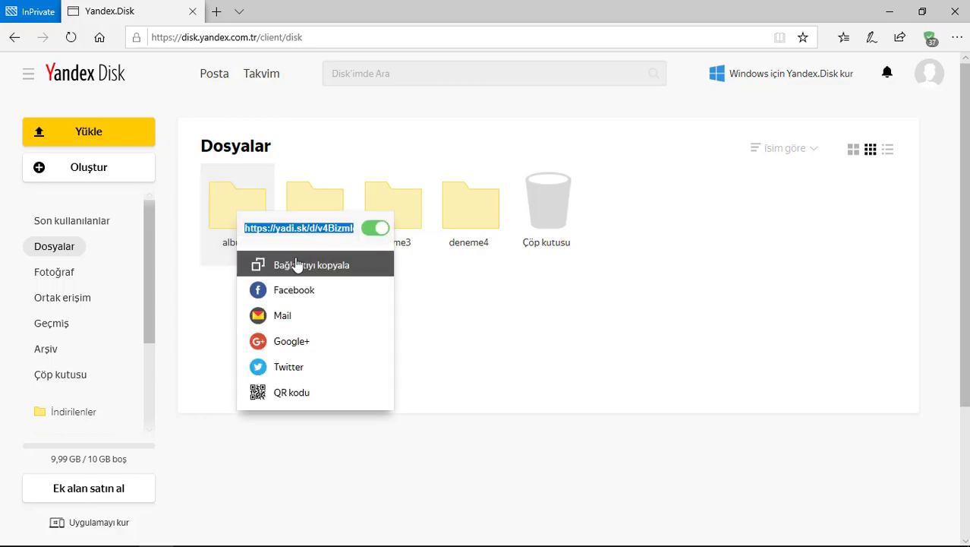
click(297, 266)
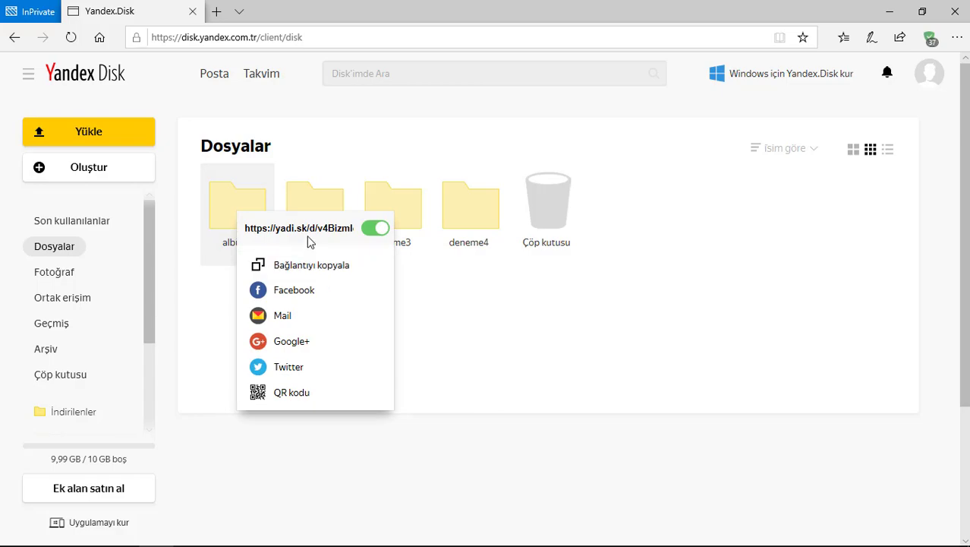
click(264, 233)
mouse_move(265, 232)
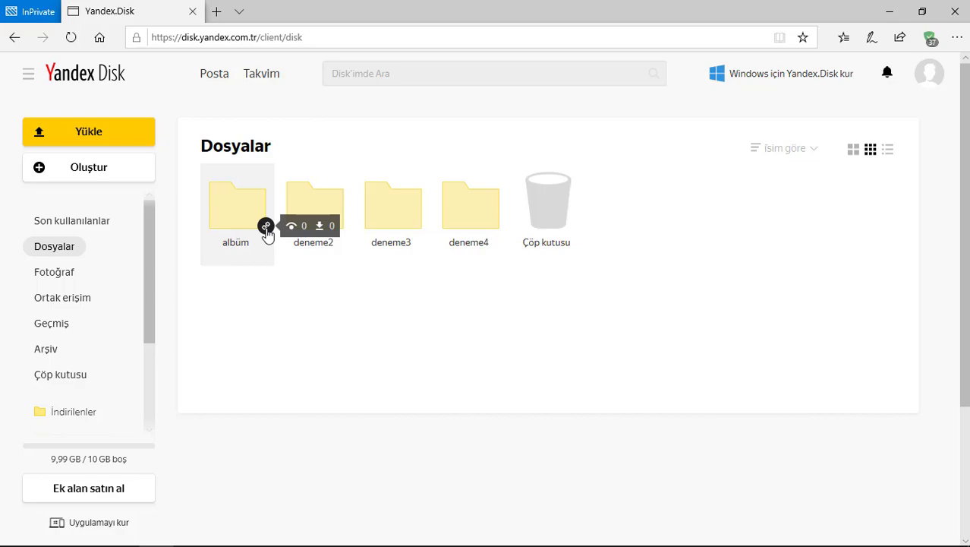
Step: Remove the albüm folder's public link from within Ortak erişim and return to Dosyalar
click(64, 302)
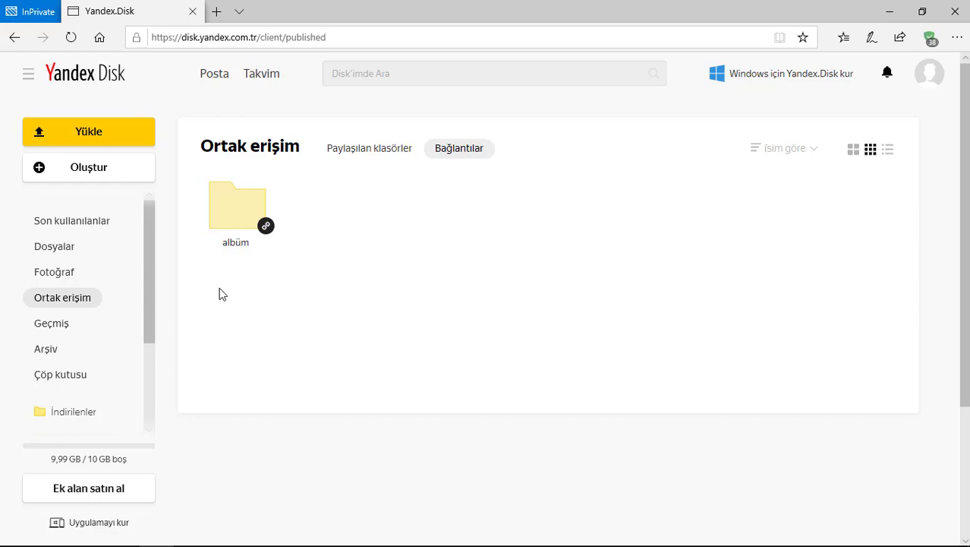
click(247, 219)
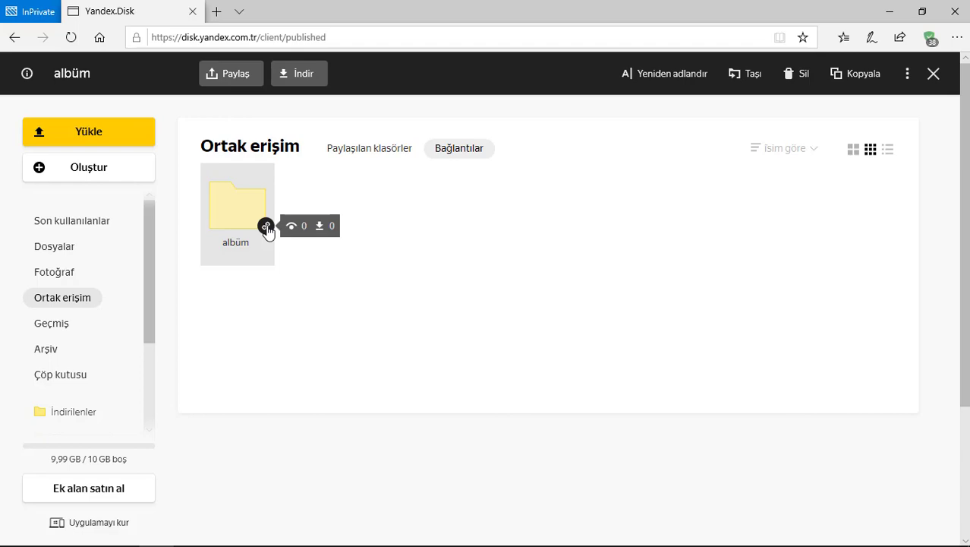
right_click(233, 209)
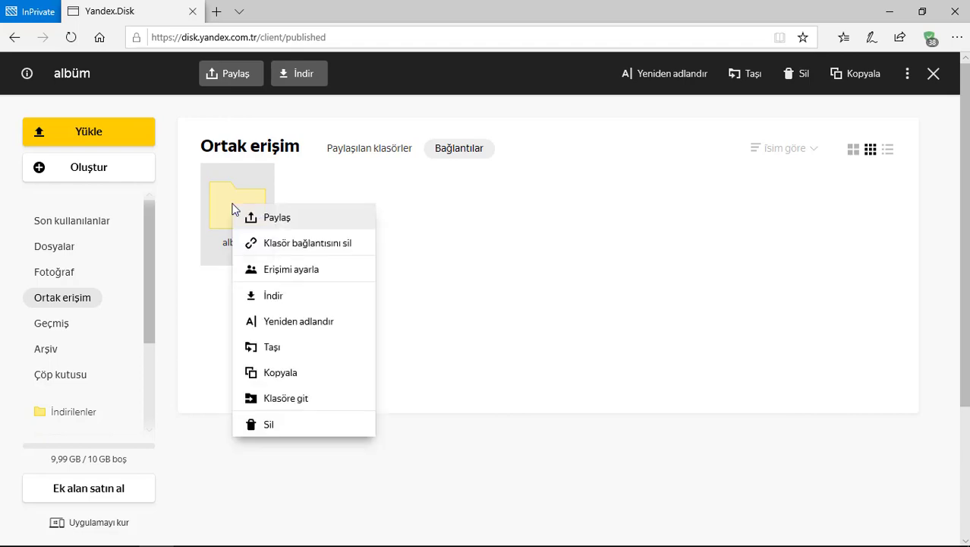
click(326, 245)
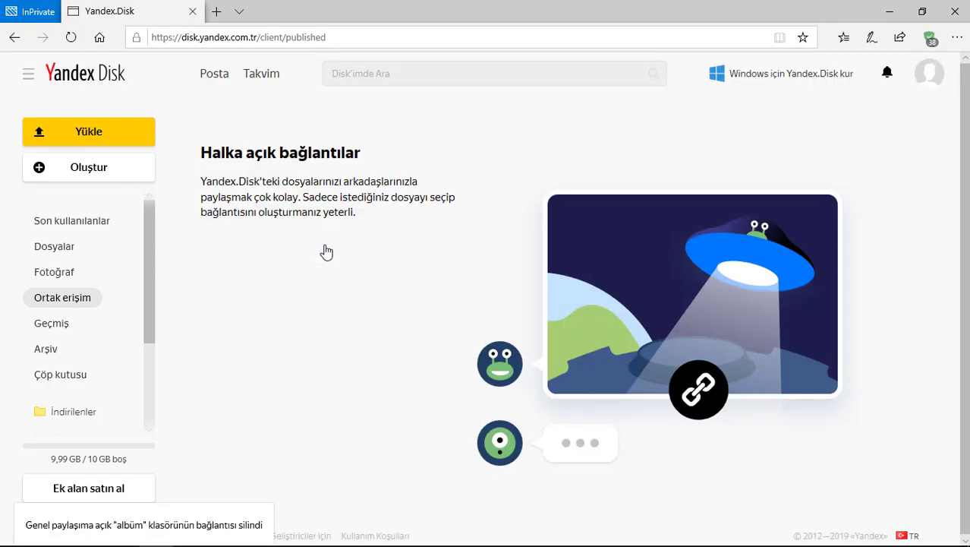
click(39, 246)
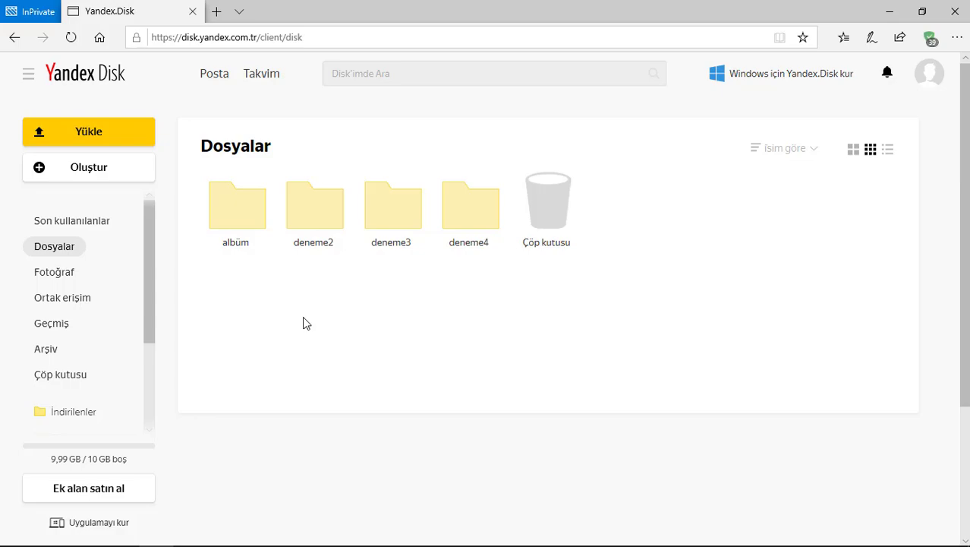
Step: Review the logged file, folder and link activity in Geçmiş
click(48, 327)
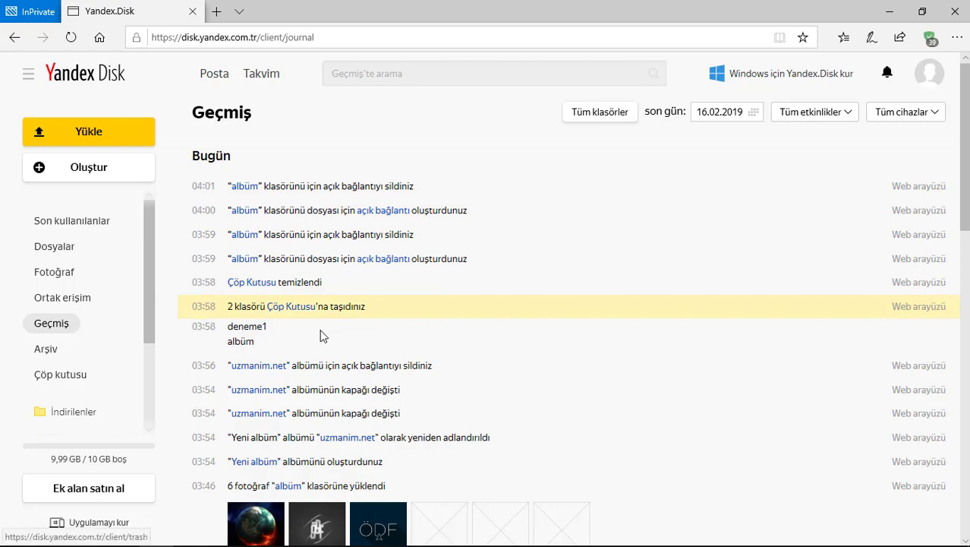
scroll(321, 335, down, 3)
scroll(326, 398, down, 2)
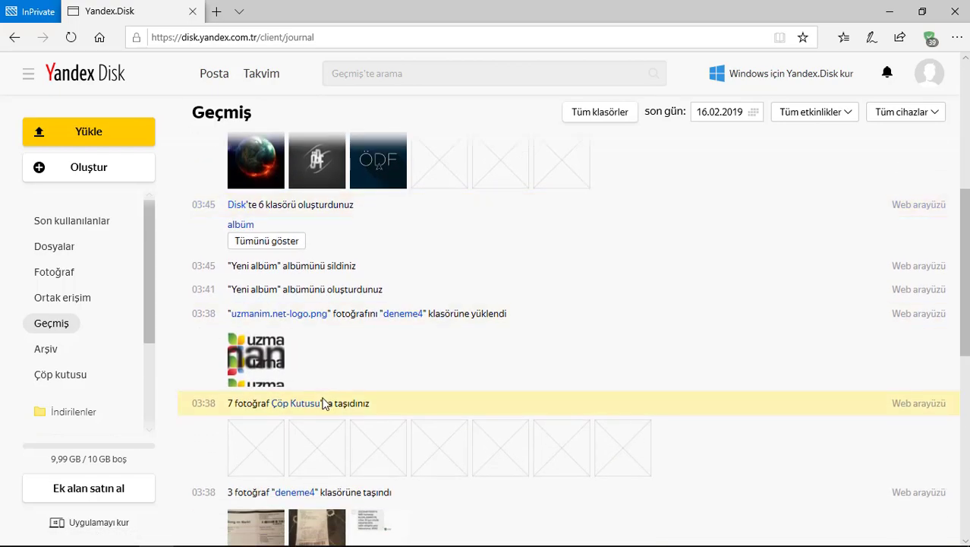
scroll(253, 280, up, 5)
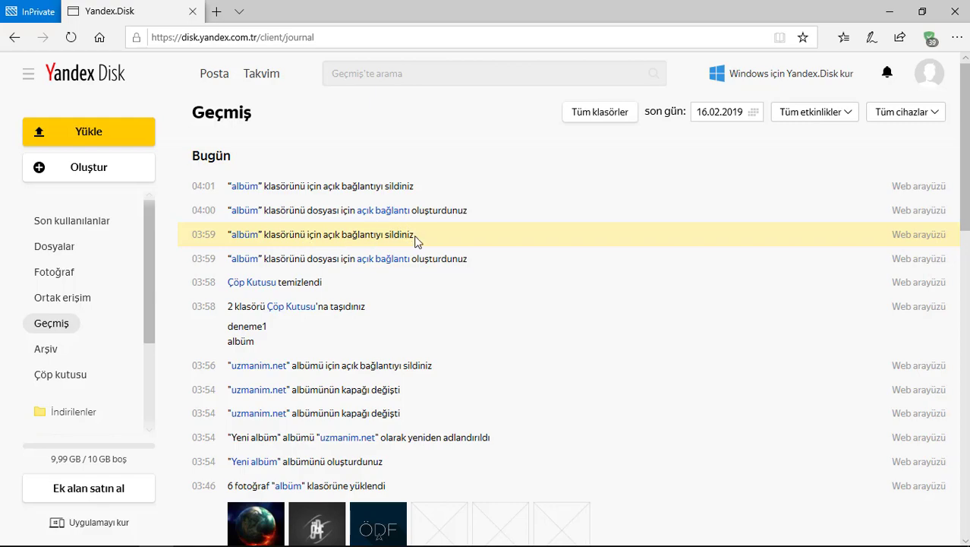
scroll(488, 329, down, 9)
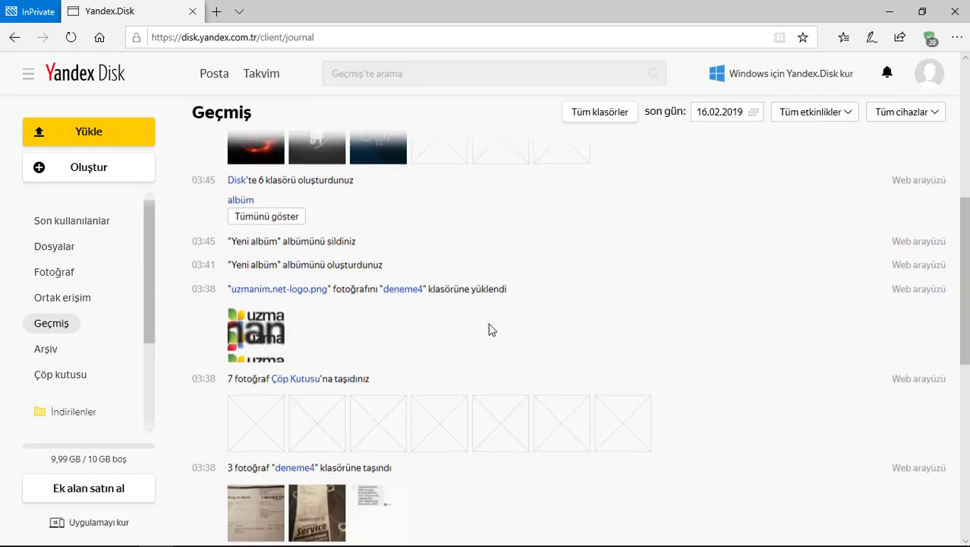
scroll(489, 325, up, 10)
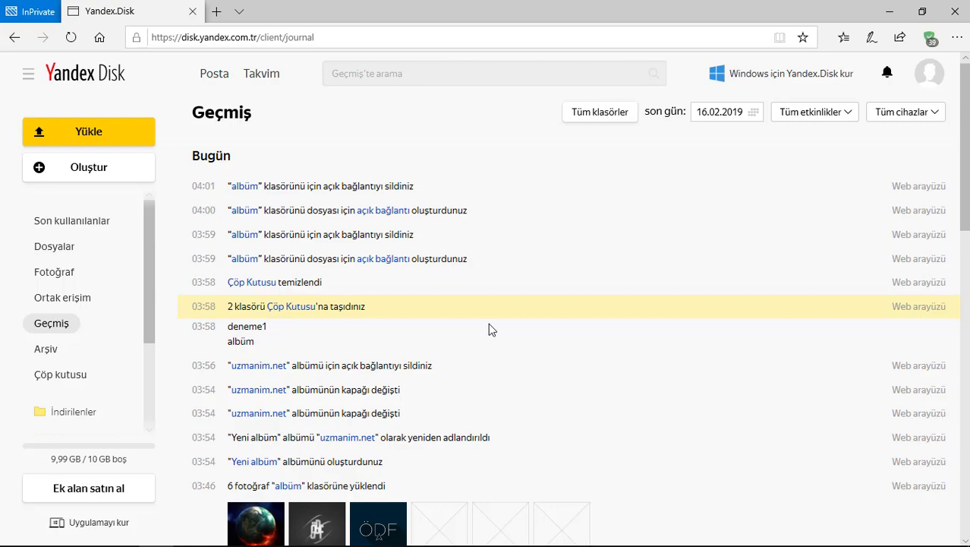
Step: Inspect the Çöp kutusu and the extra storage purchase page, and go back to Dosyalar
click(76, 376)
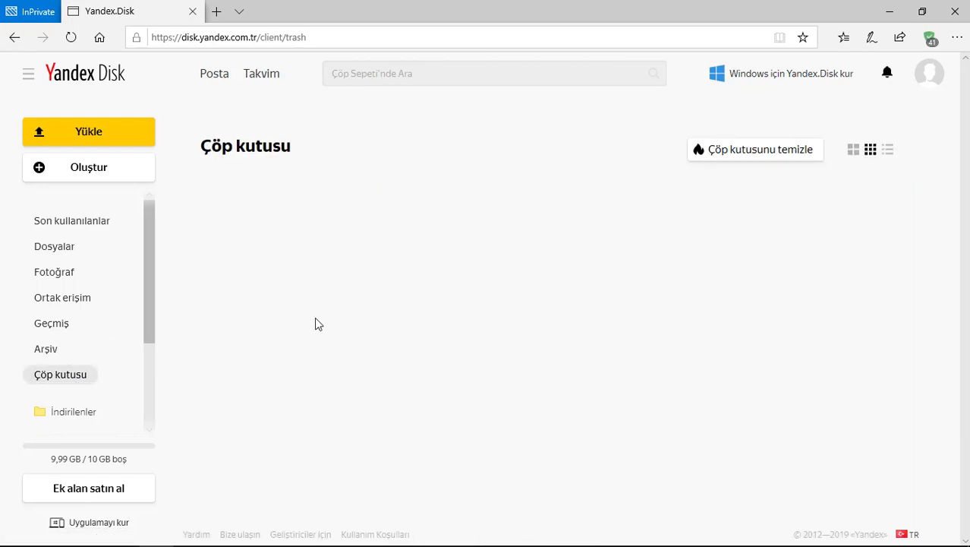
scroll(71, 379, down, 2)
scroll(65, 382, up, 2)
key(alt+Left)
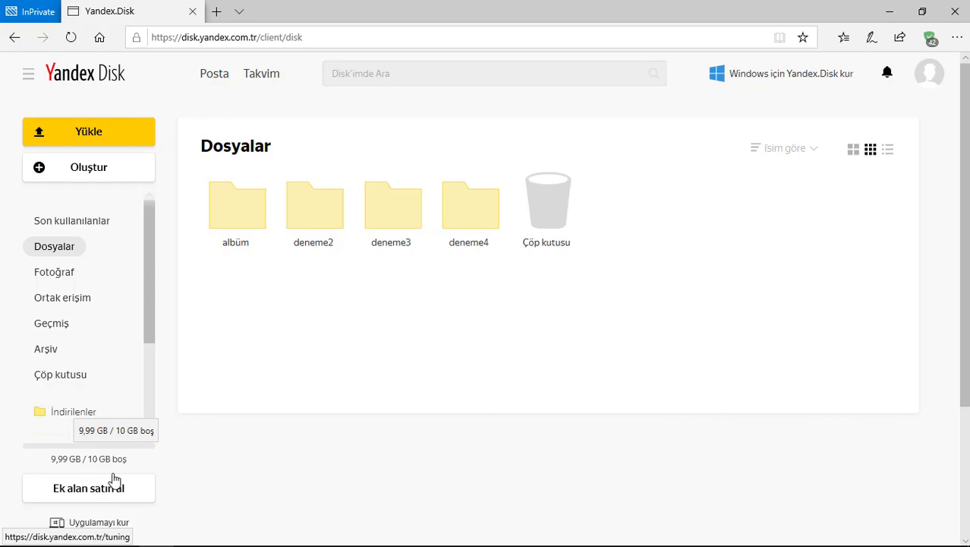
click(87, 489)
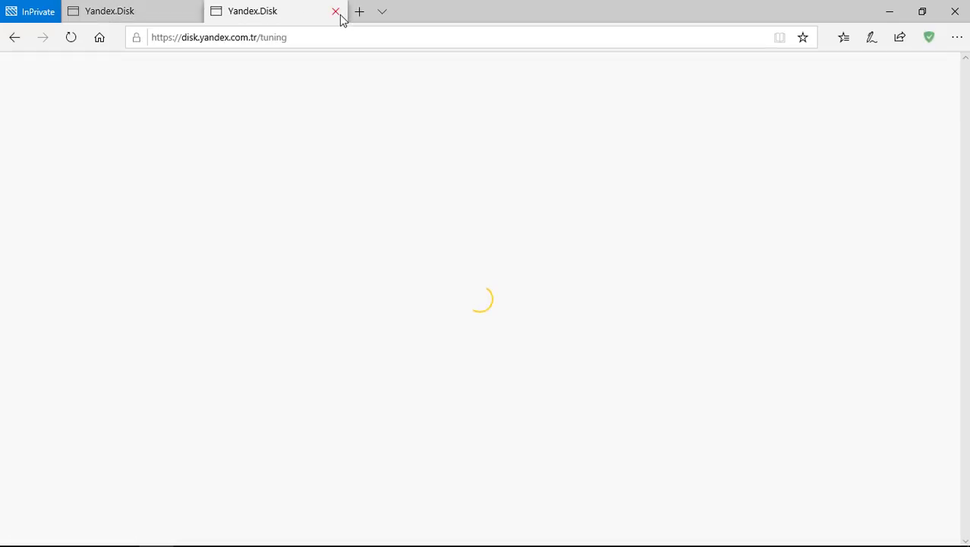
click(336, 11)
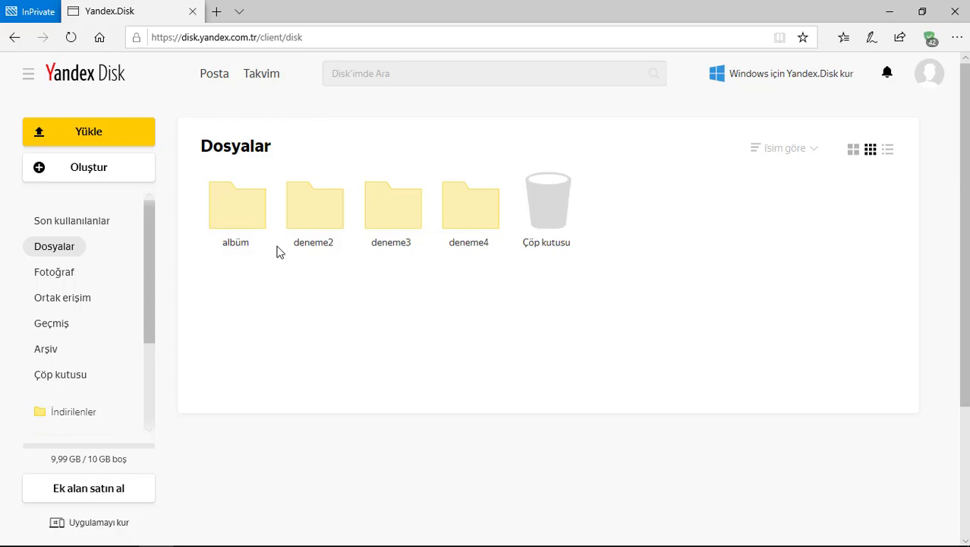
Step: Open the file selection dialog for uploading files to Dosyalar
click(122, 141)
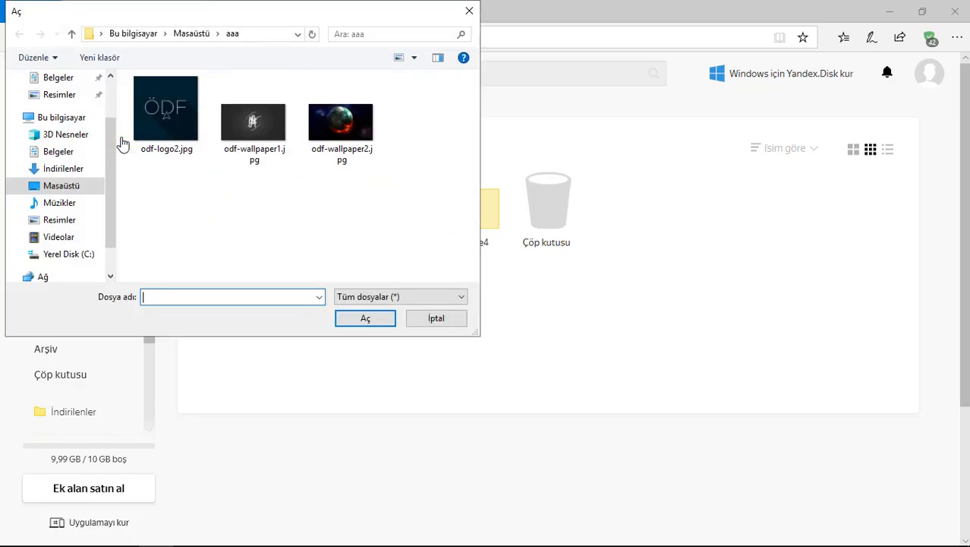